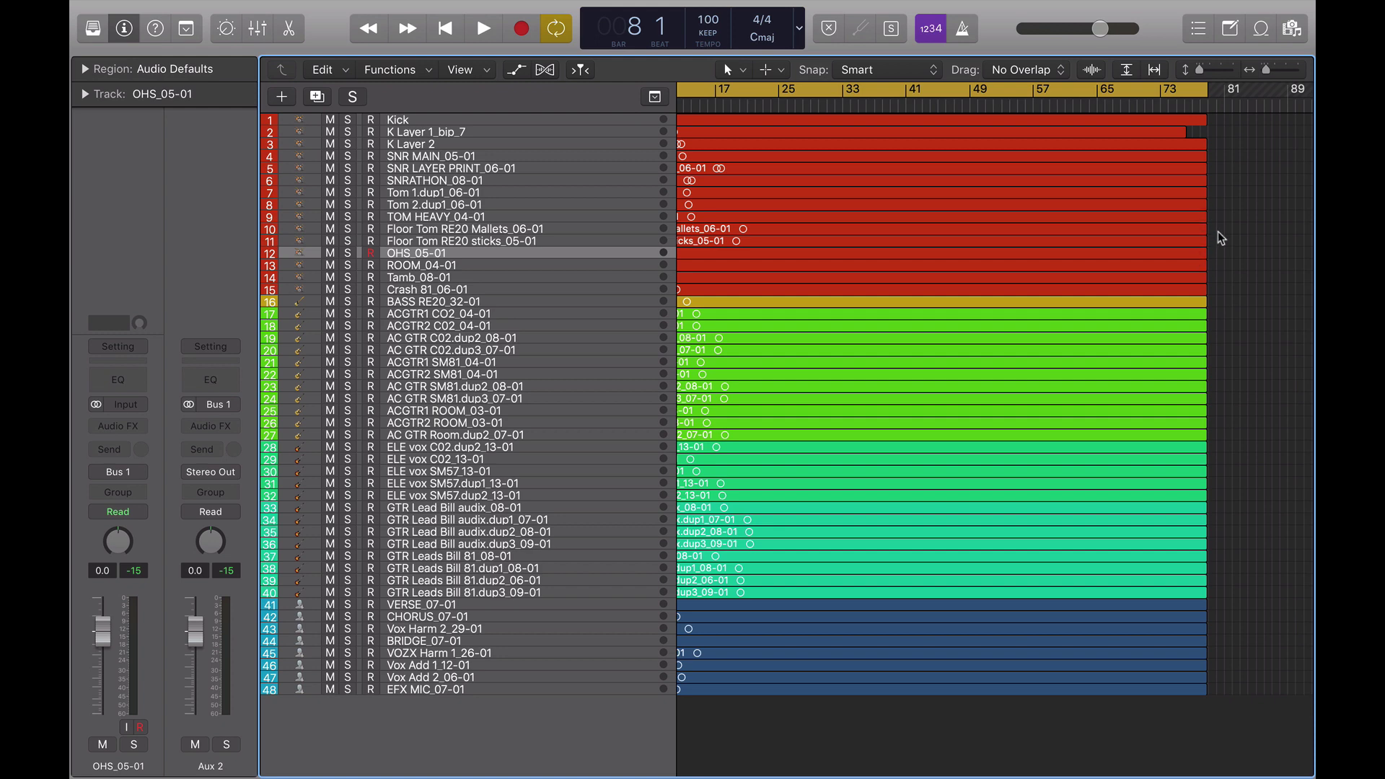
Step: Solo the OHS_05-01 overhead track and play back a short passage of it
{"action": "left_click_drag", "start_coordinate": [1197, 79], "coordinate": [1227, 77]}
{"action": "left_click", "coordinate": [635, 468]}
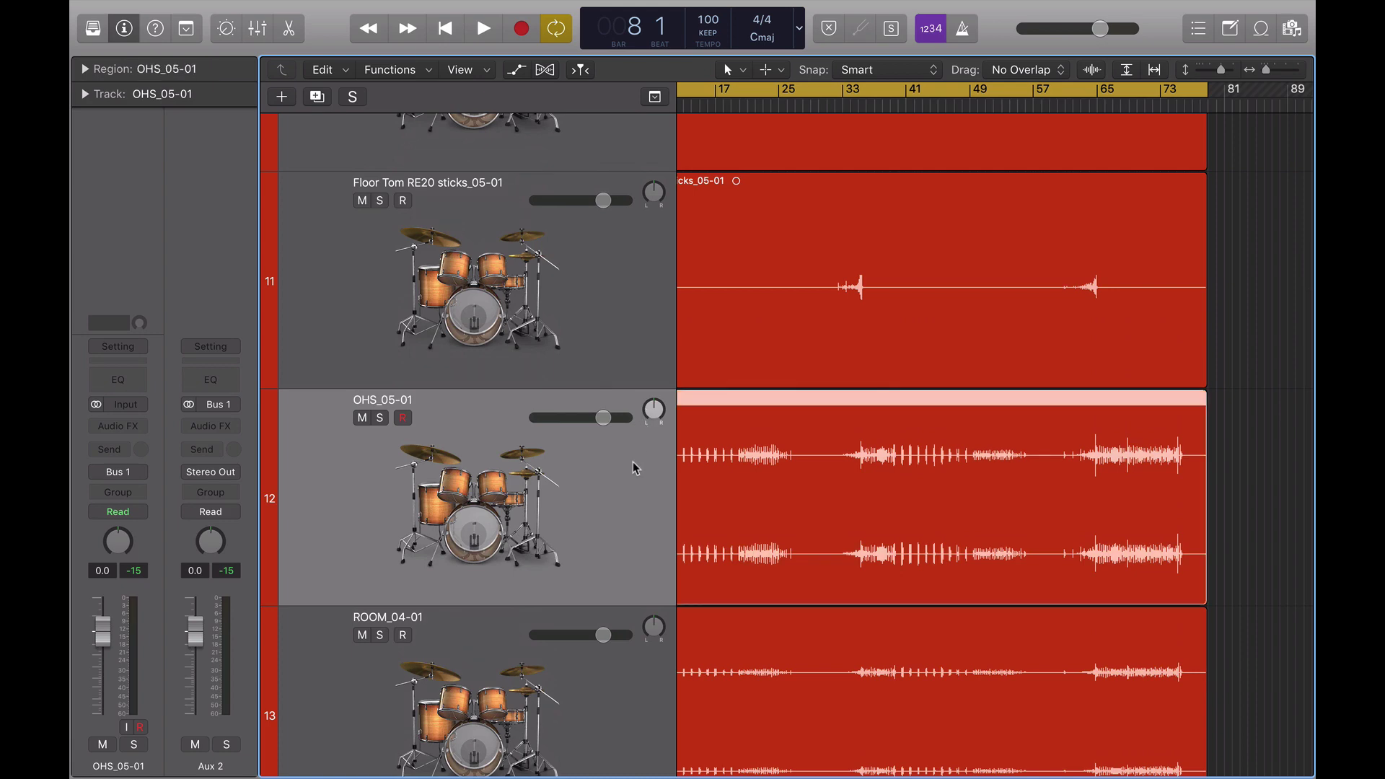
{"action": "scroll", "coordinate": [639, 465], "scroll_direction": "left", "scroll_amount": 5}
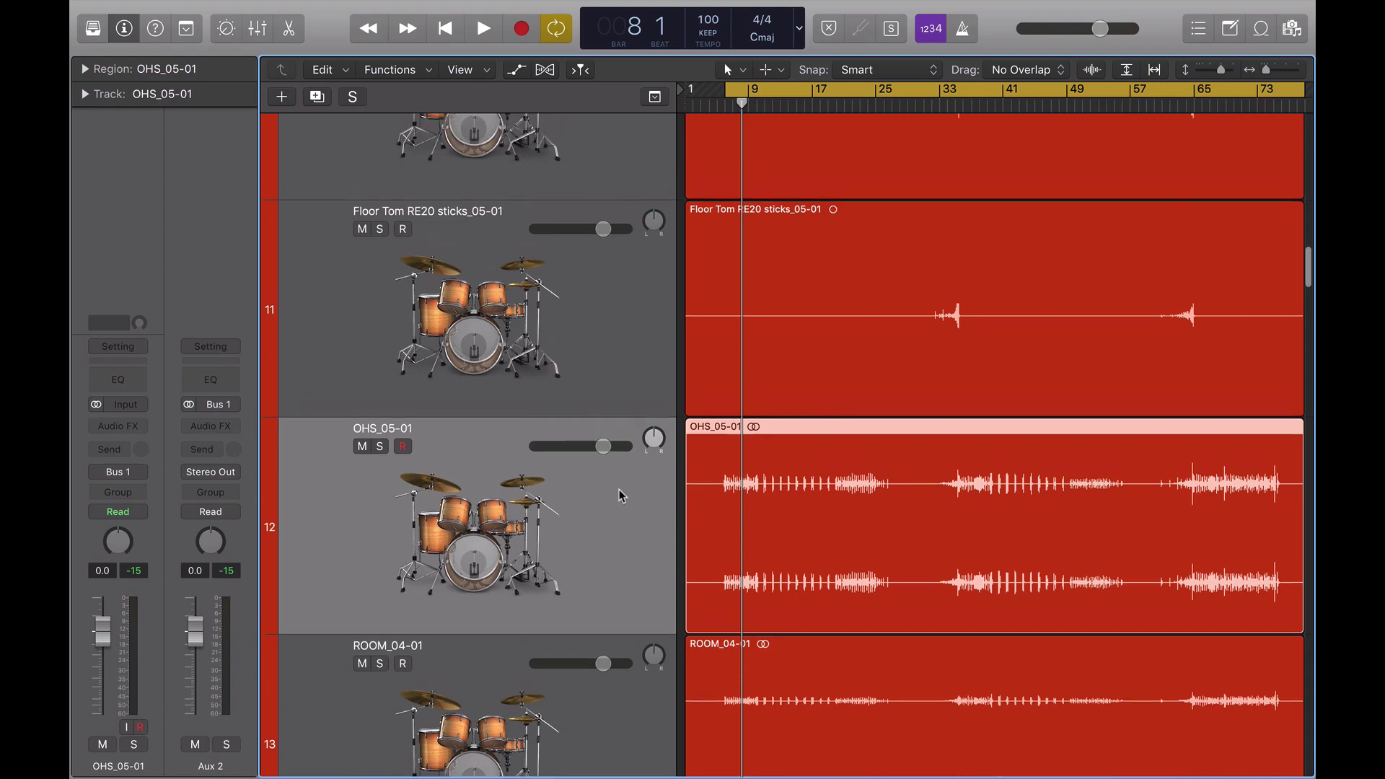
{"action": "scroll", "coordinate": [620, 493], "scroll_direction": "up", "scroll_amount": 10}
{"action": "scroll", "coordinate": [620, 496], "scroll_direction": "down", "scroll_amount": 12}
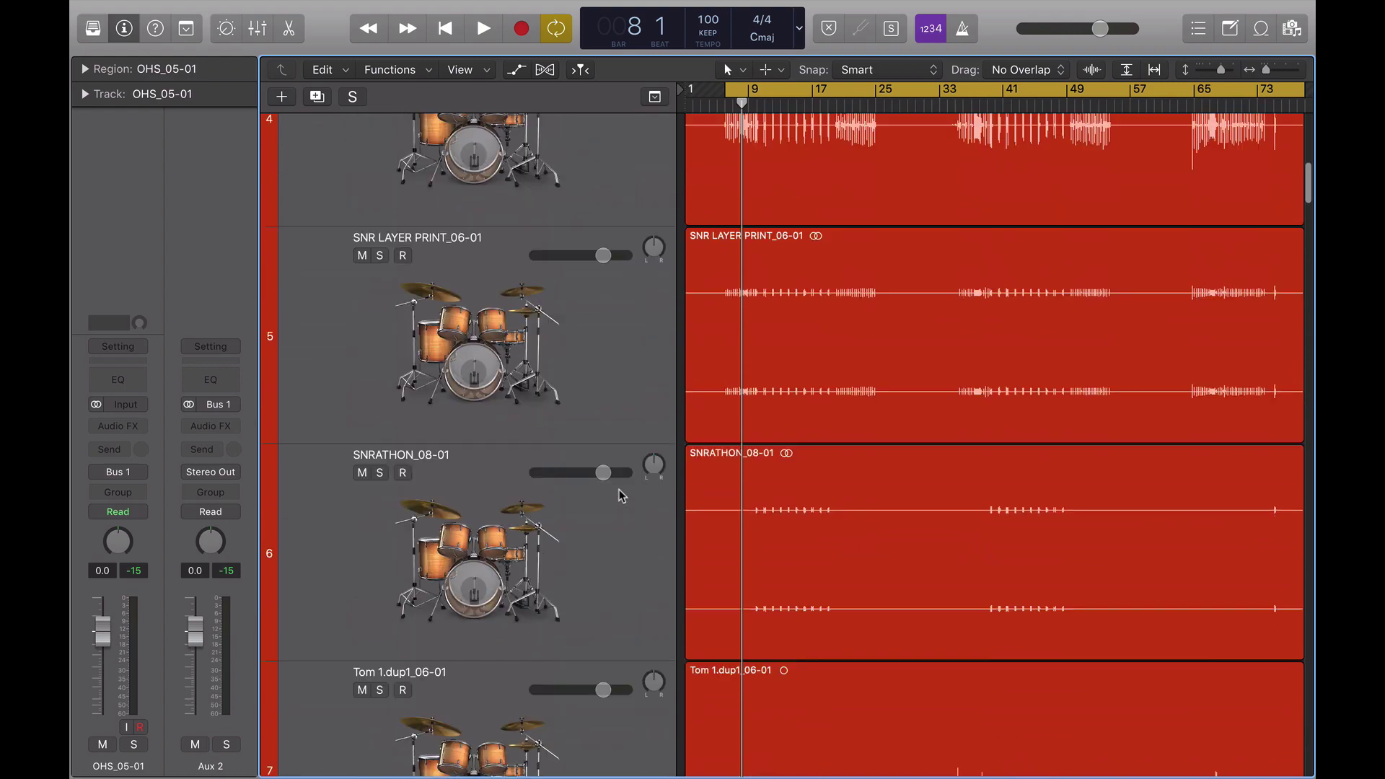
{"action": "scroll", "coordinate": [620, 496], "scroll_direction": "up", "scroll_amount": 1}
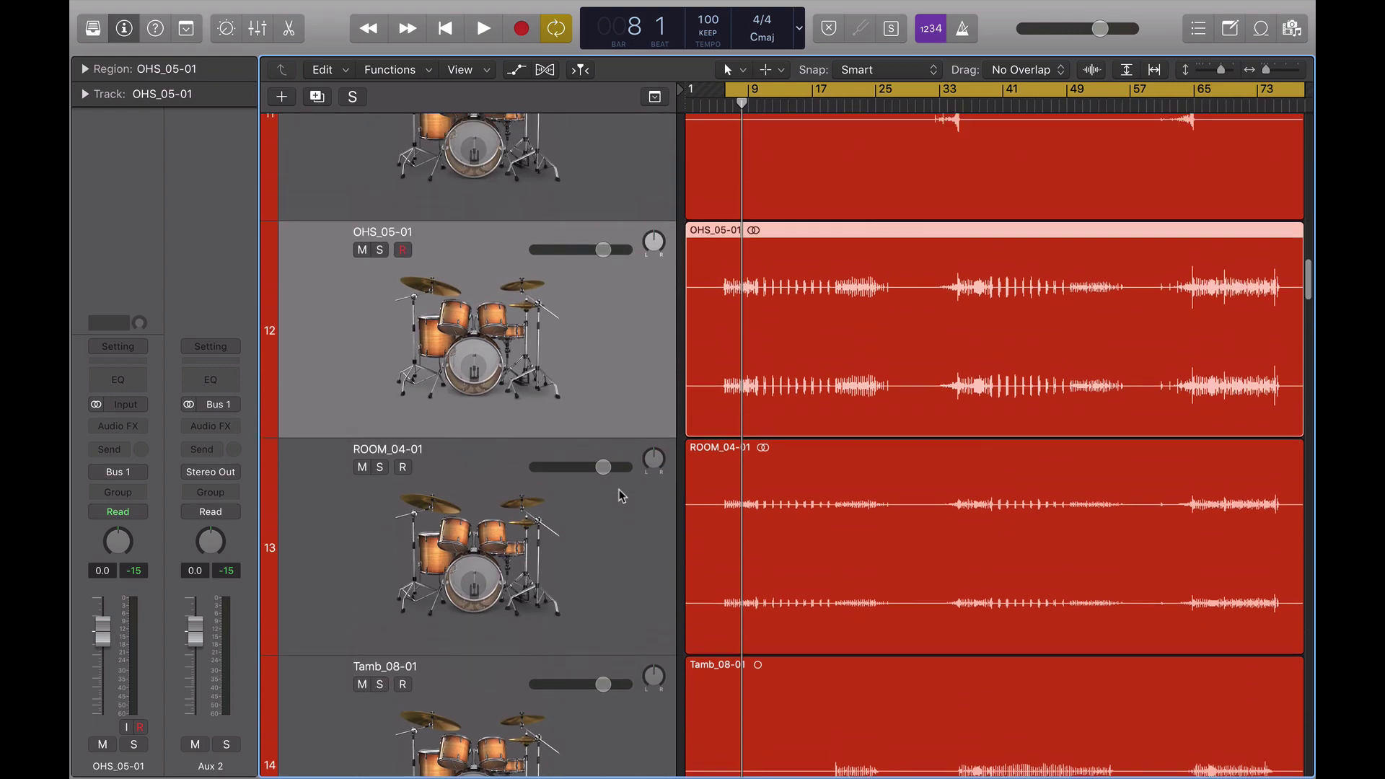
{"action": "left_click", "coordinate": [380, 250]}
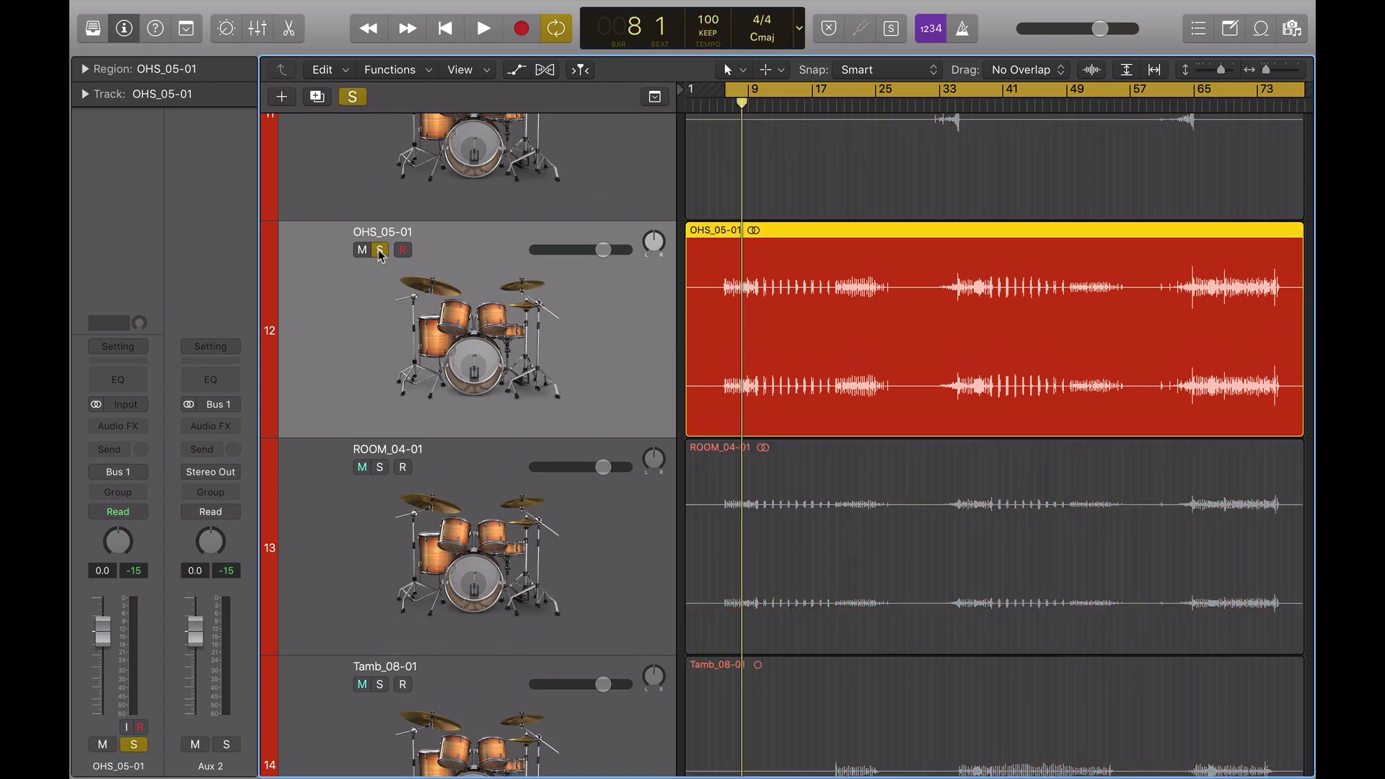
{"action": "key", "text": "space"}
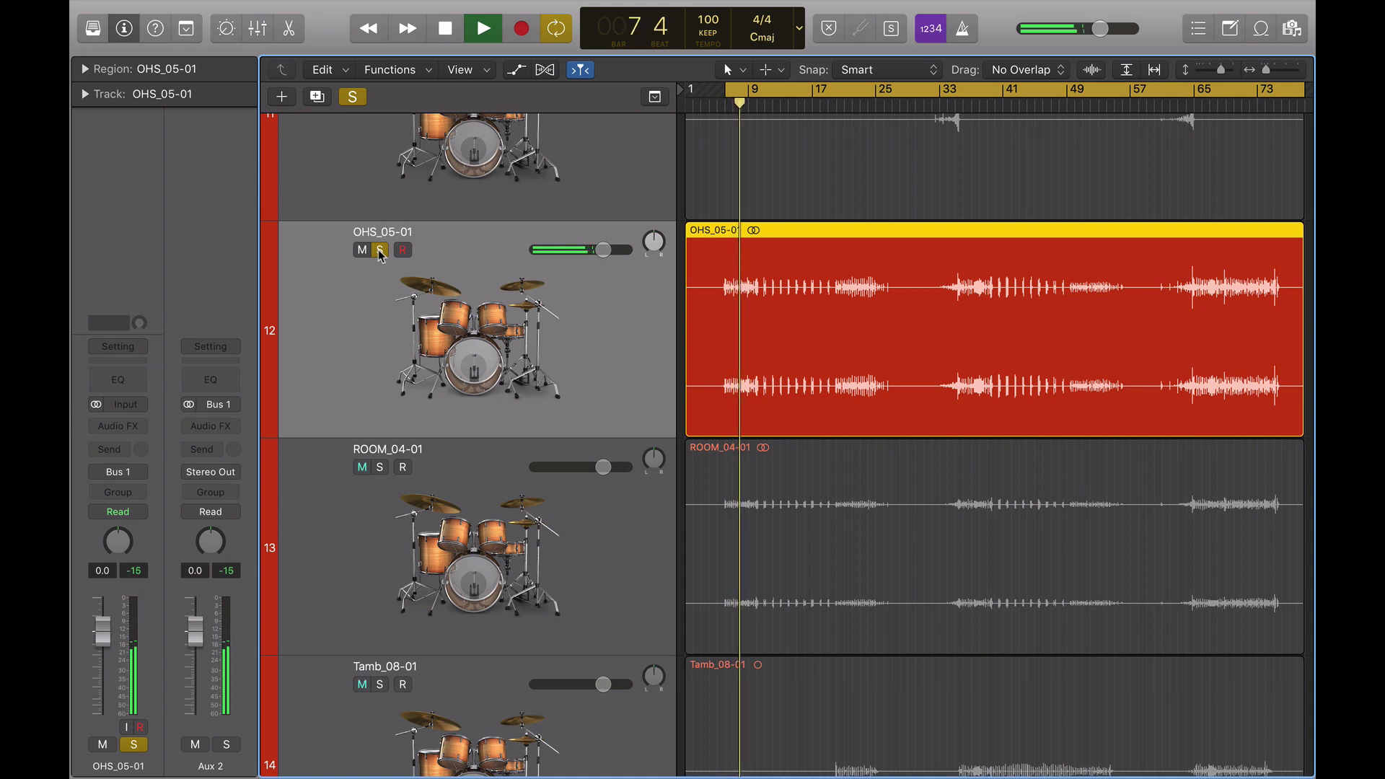
{"action": "key", "text": "space"}
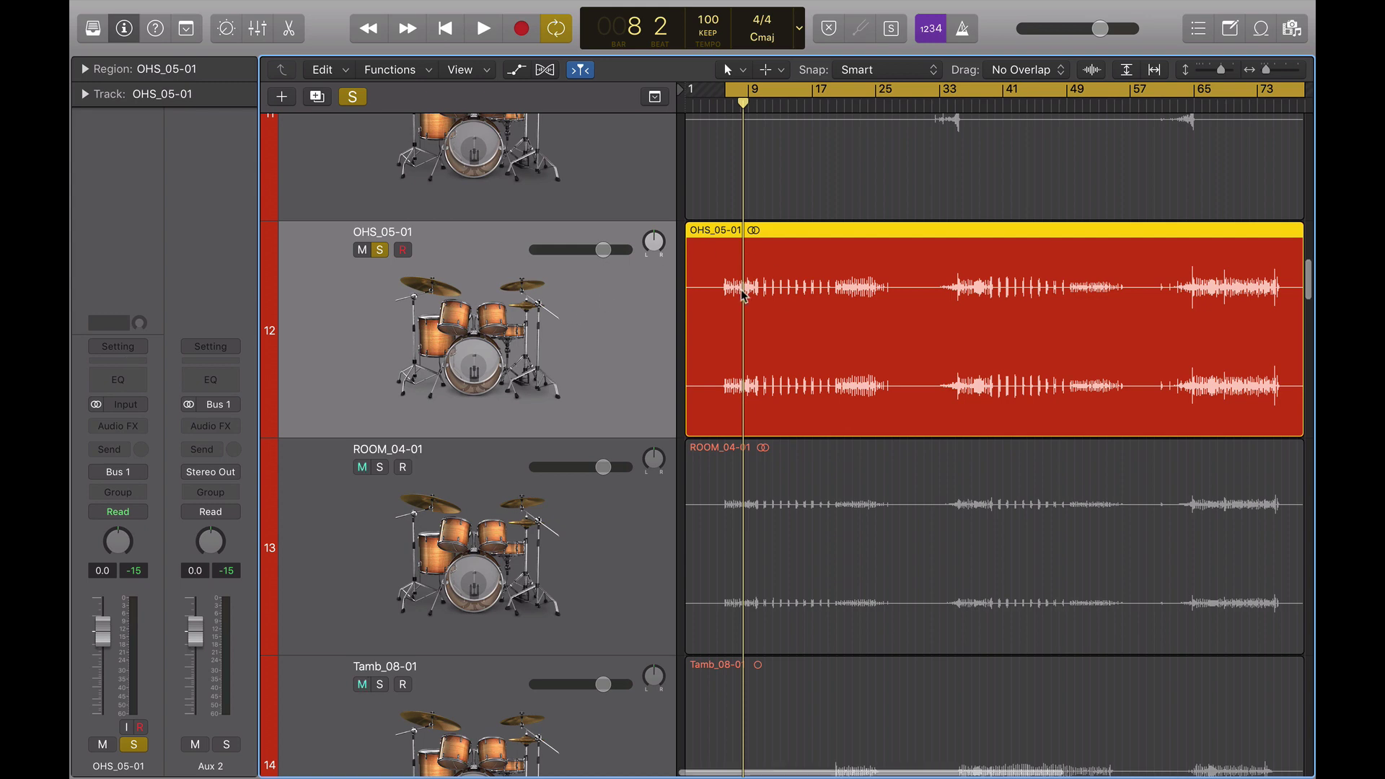
Step: Examine the OHS_05-01 waveform up close around bar 8 beat 2, comparing the left and right channels' peaks at the playhead
{"action": "scroll", "coordinate": [743, 294], "scroll_direction": "up", "scroll_amount": 15}
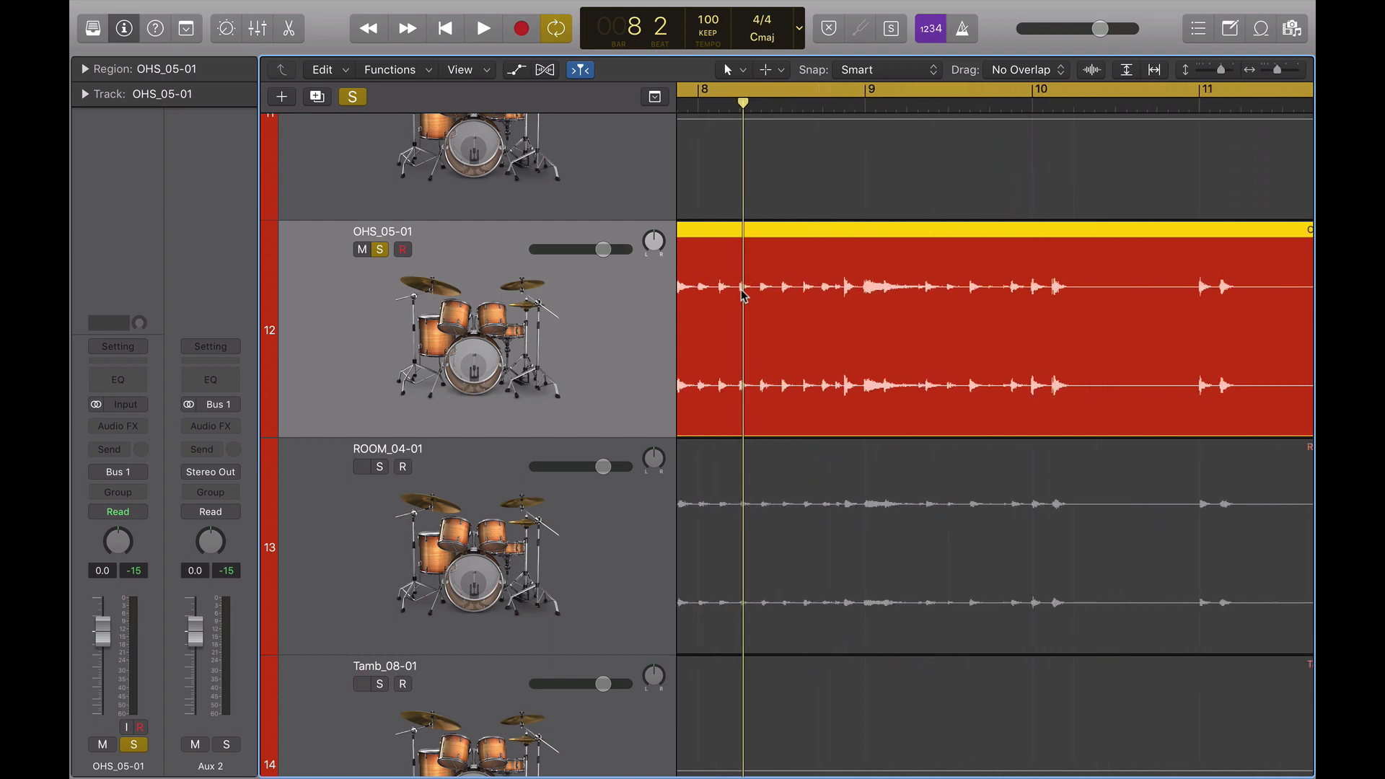
{"action": "left_click_drag", "start_coordinate": [1219, 75], "coordinate": [1295, 75]}
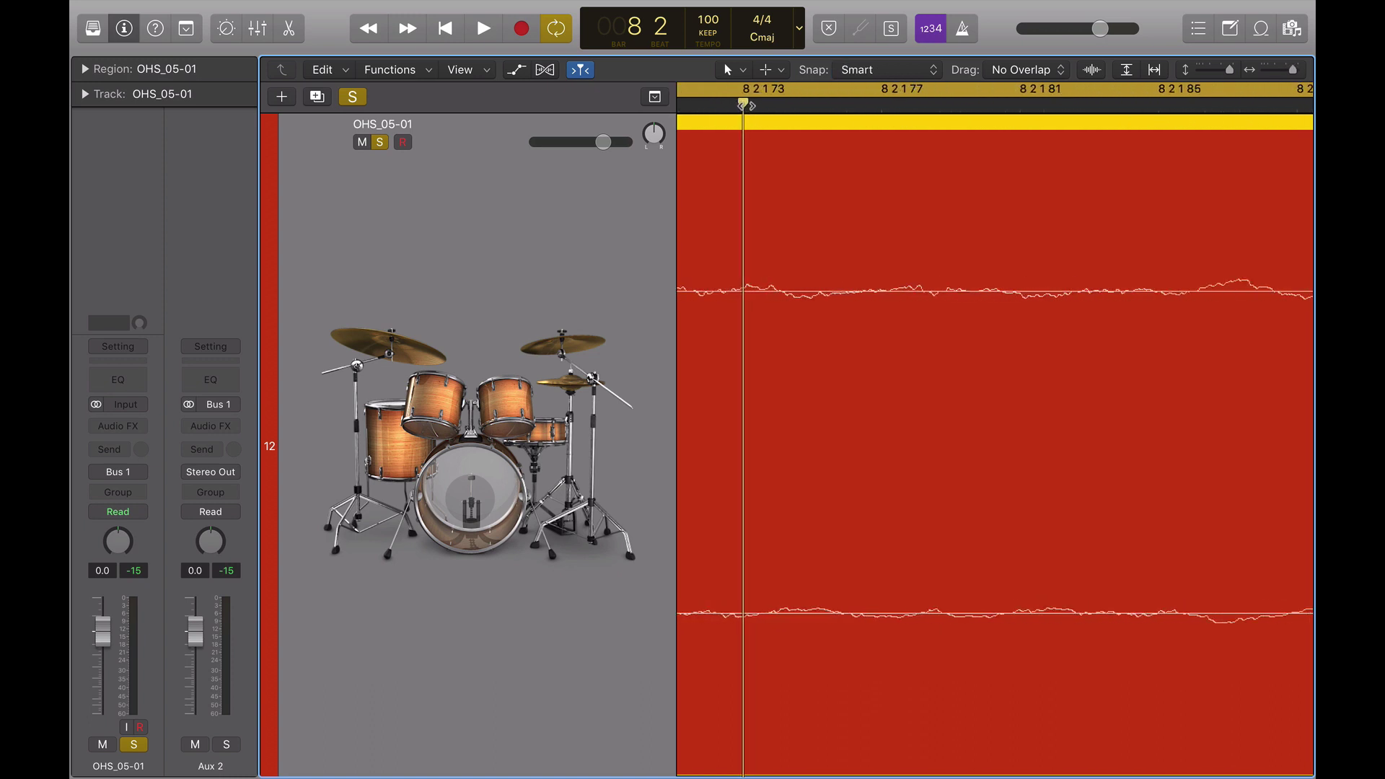
{"action": "left_click_drag", "start_coordinate": [743, 105], "coordinate": [699, 105]}
{"action": "scroll", "coordinate": [773, 197], "scroll_direction": "left", "scroll_amount": 2}
{"action": "scroll", "coordinate": [773, 192], "scroll_direction": "left", "scroll_amount": 10}
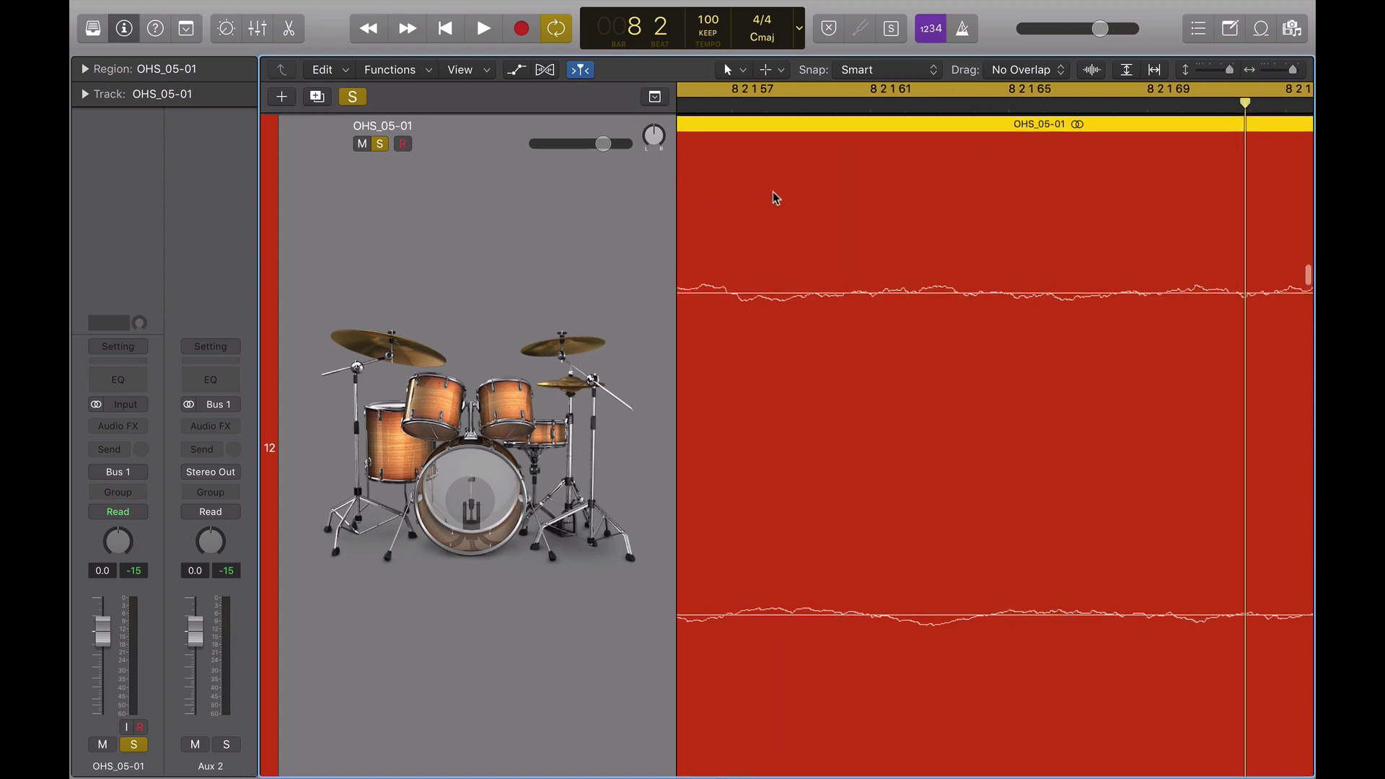
{"action": "left_click", "coordinate": [936, 105]}
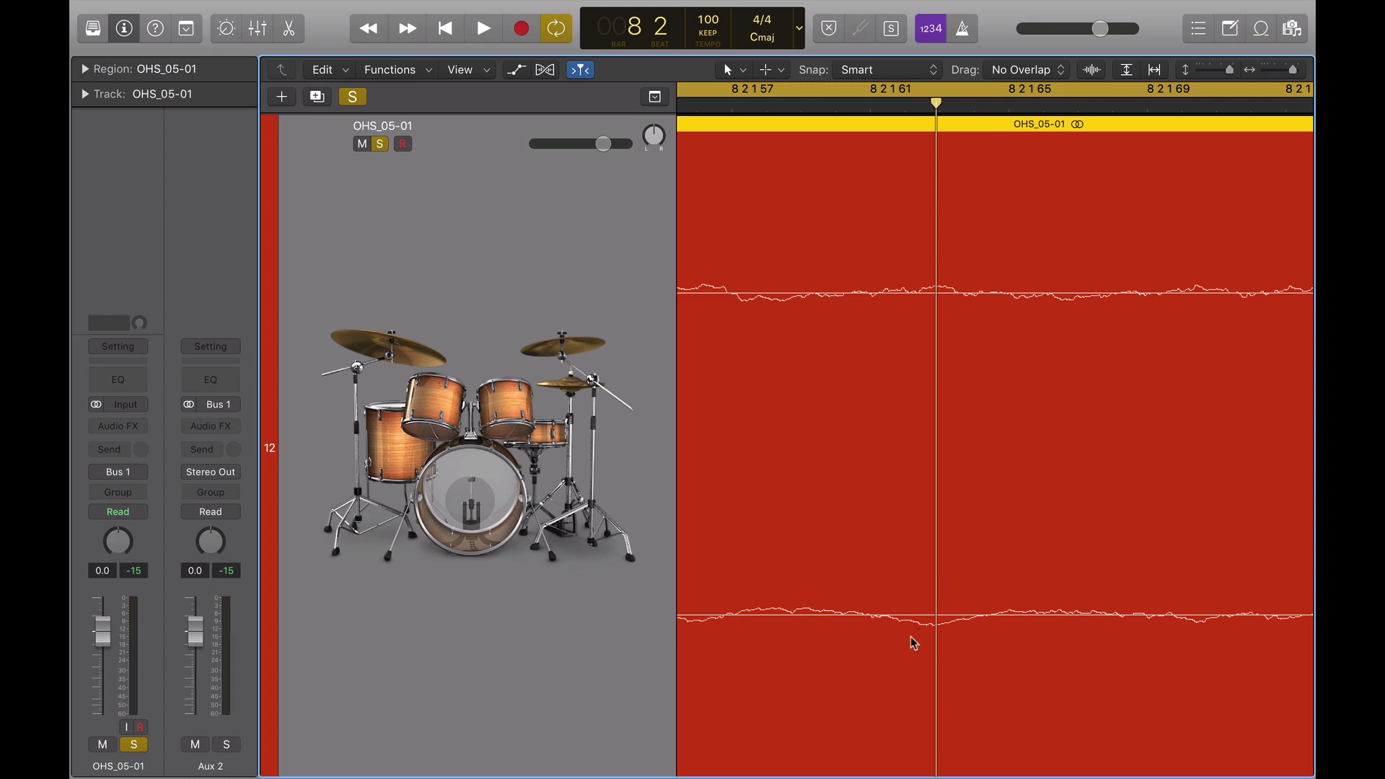
{"action": "key", "text": "super+Left"}
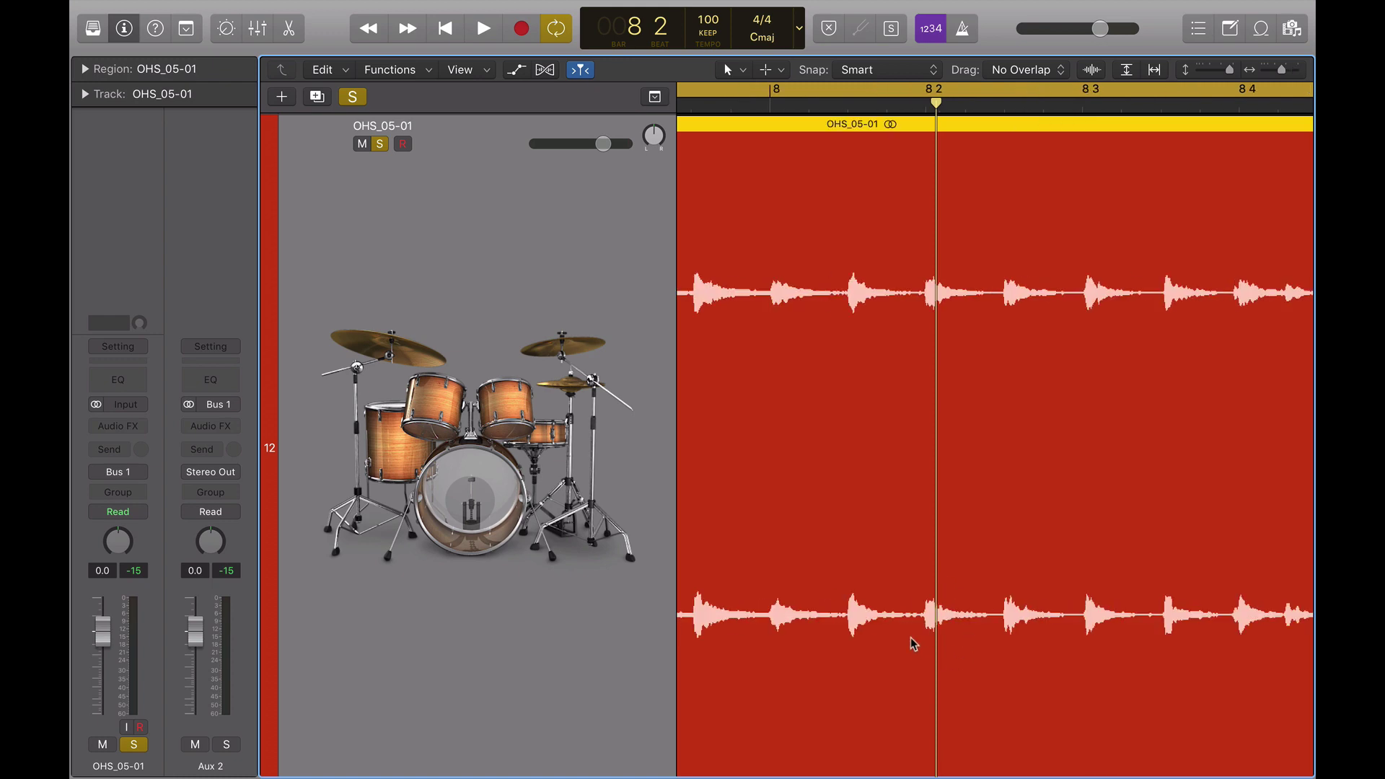
{"action": "key", "text": "super+Left"}
{"action": "key", "text": "super+Left"}
{"action": "key", "text": "super+Right"}
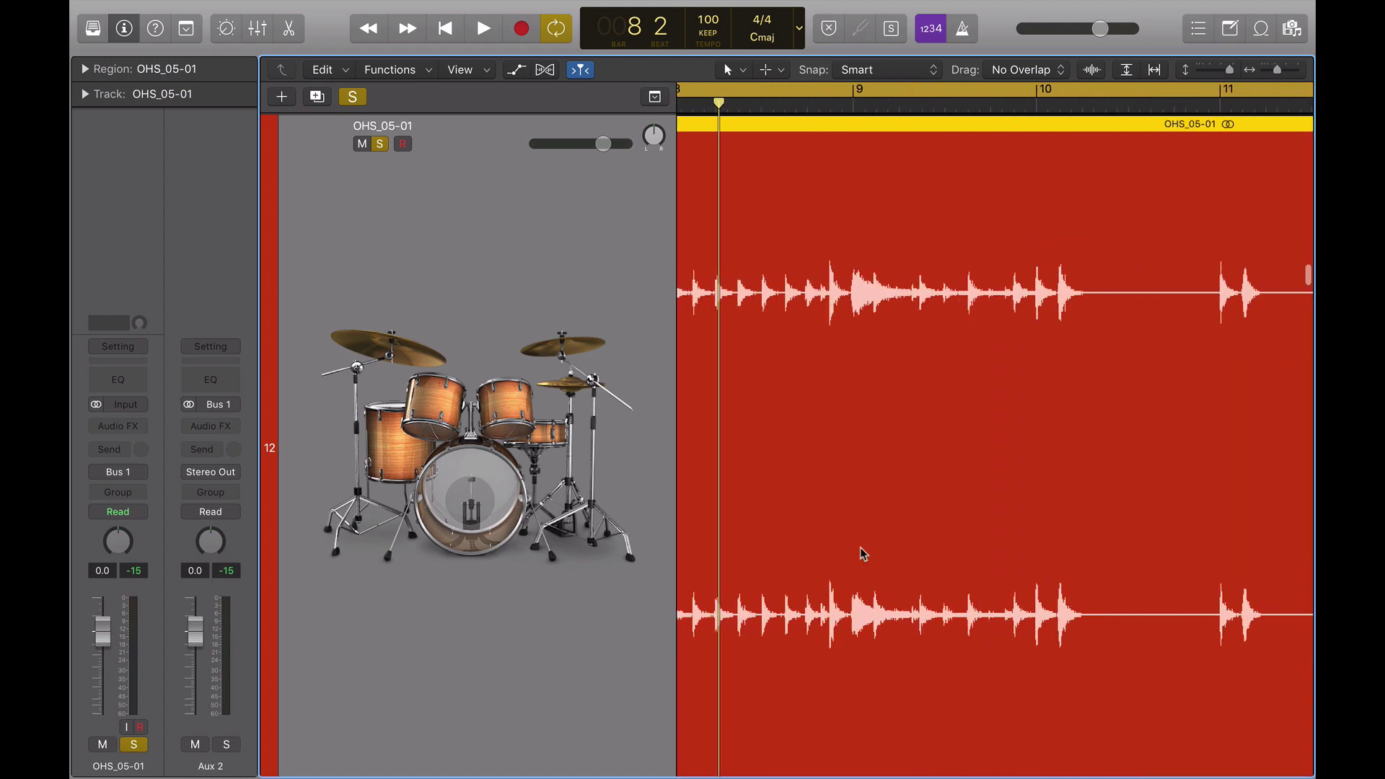
{"action": "key", "text": "super+Left"}
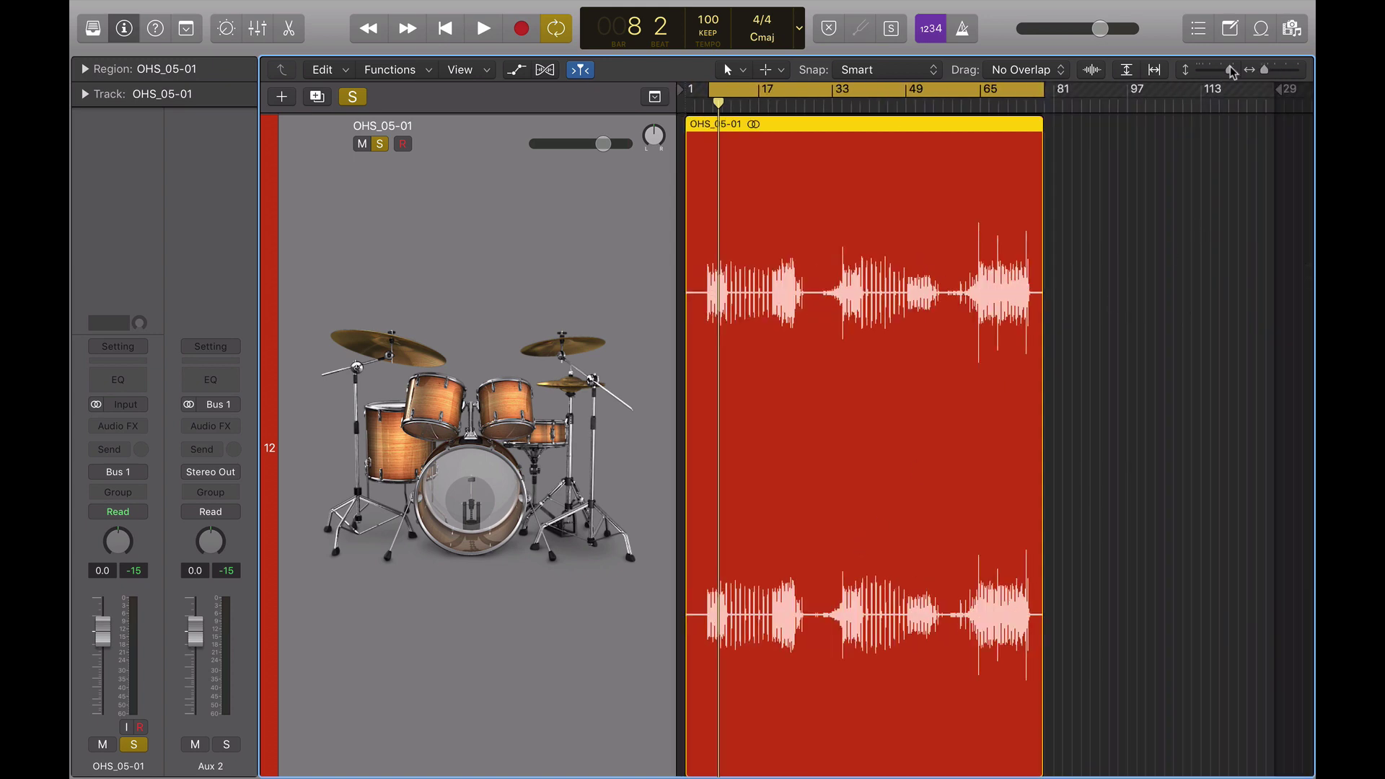
Step: Insert a stereo MultiMeter metering plug-in on the OHS_05-01 channel strip
{"action": "left_click_drag", "start_coordinate": [1230, 70], "coordinate": [1224, 71]}
{"action": "scroll", "coordinate": [949, 238], "scroll_direction": "up", "scroll_amount": 3}
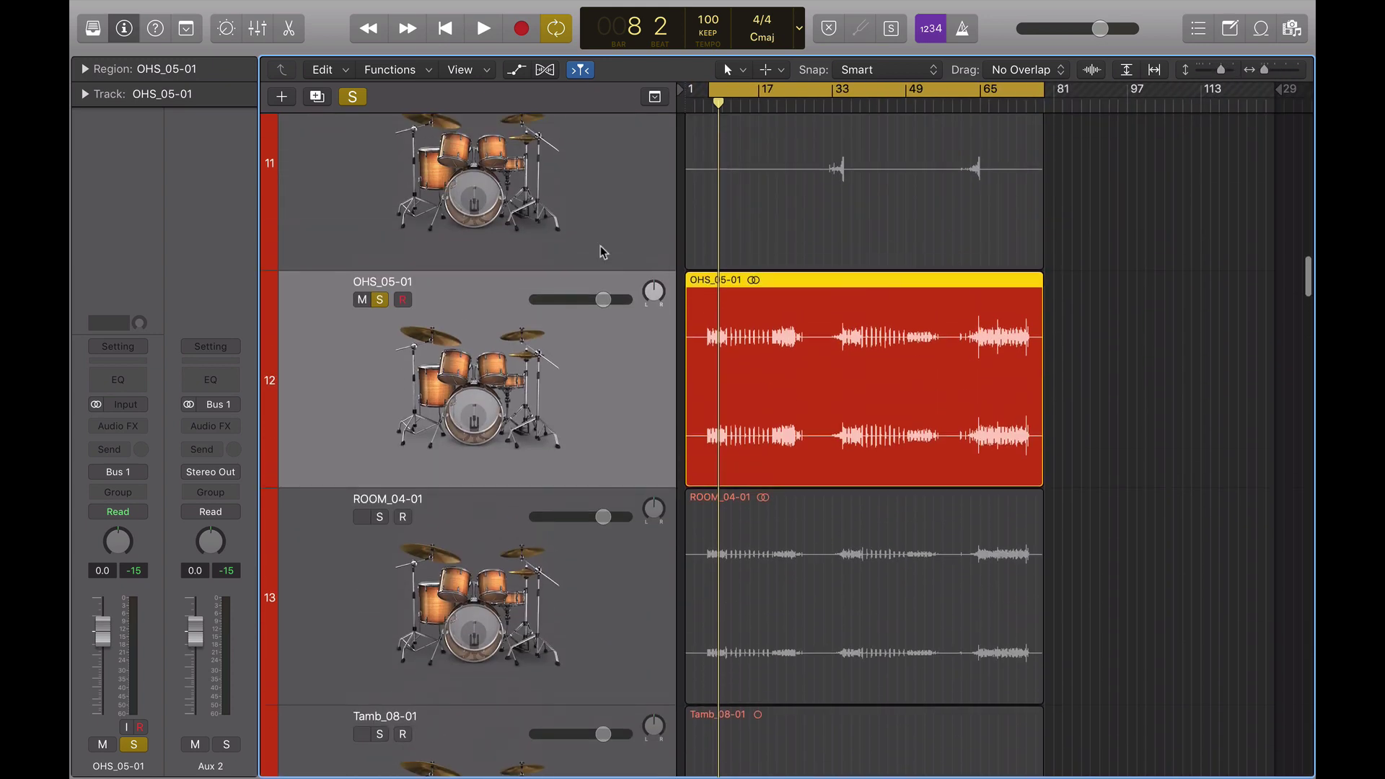
{"action": "left_click", "coordinate": [118, 424]}
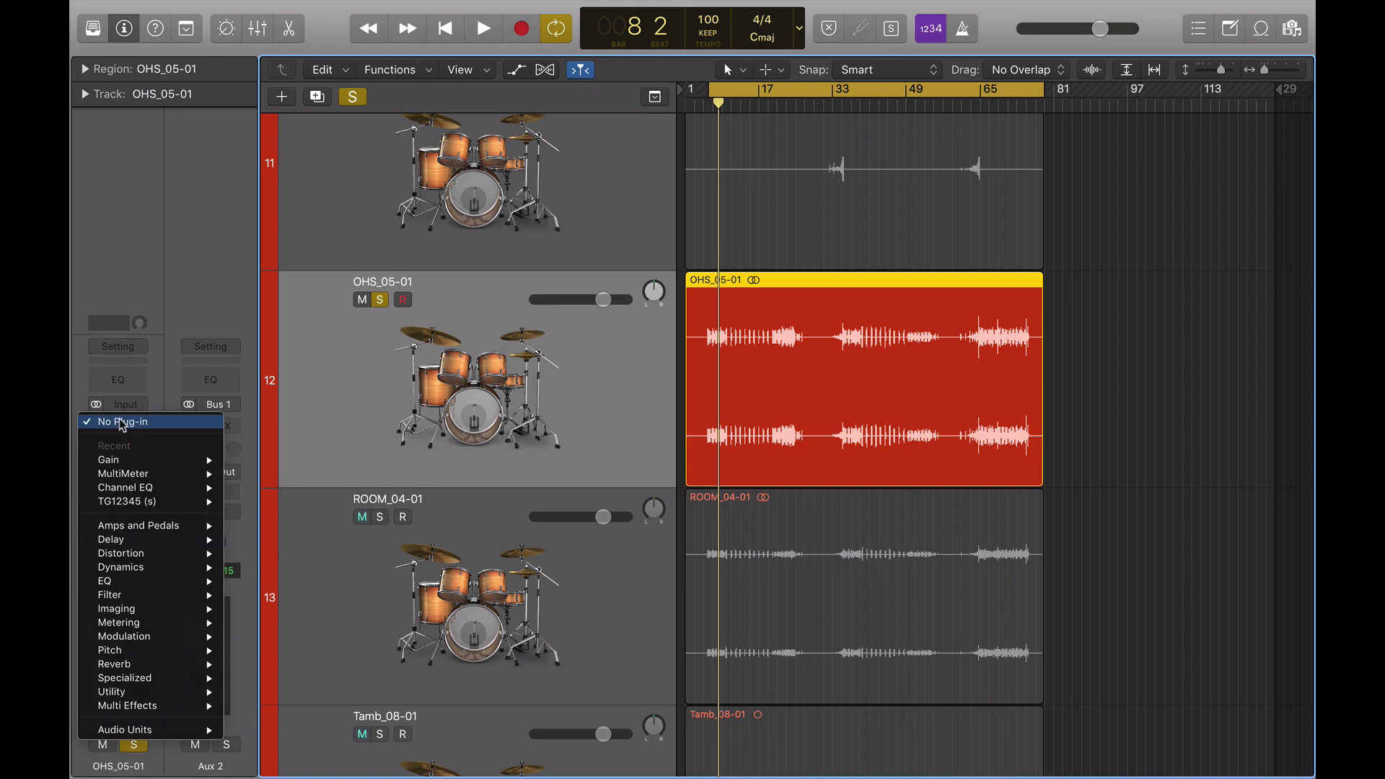
{"action": "mouse_move", "coordinate": [139, 476]}
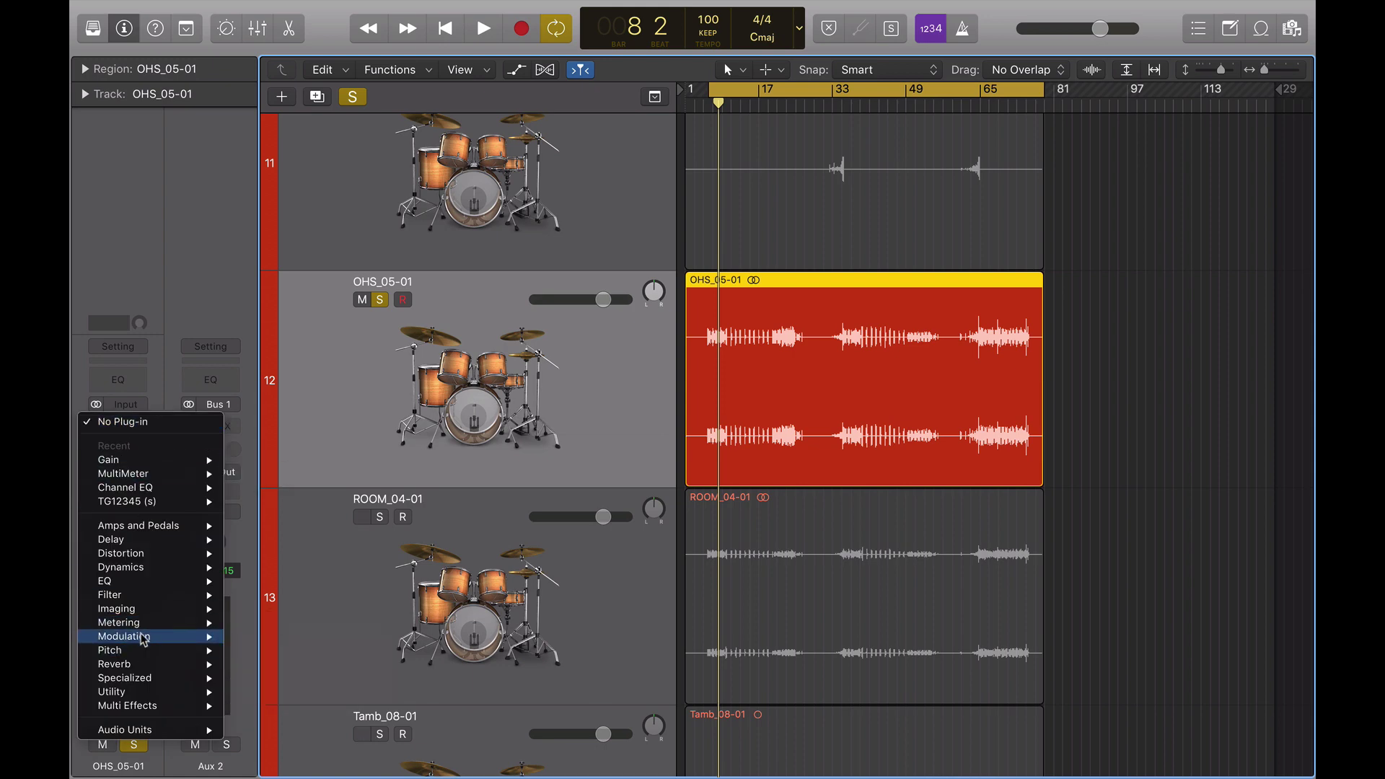
{"action": "mouse_move", "coordinate": [144, 625]}
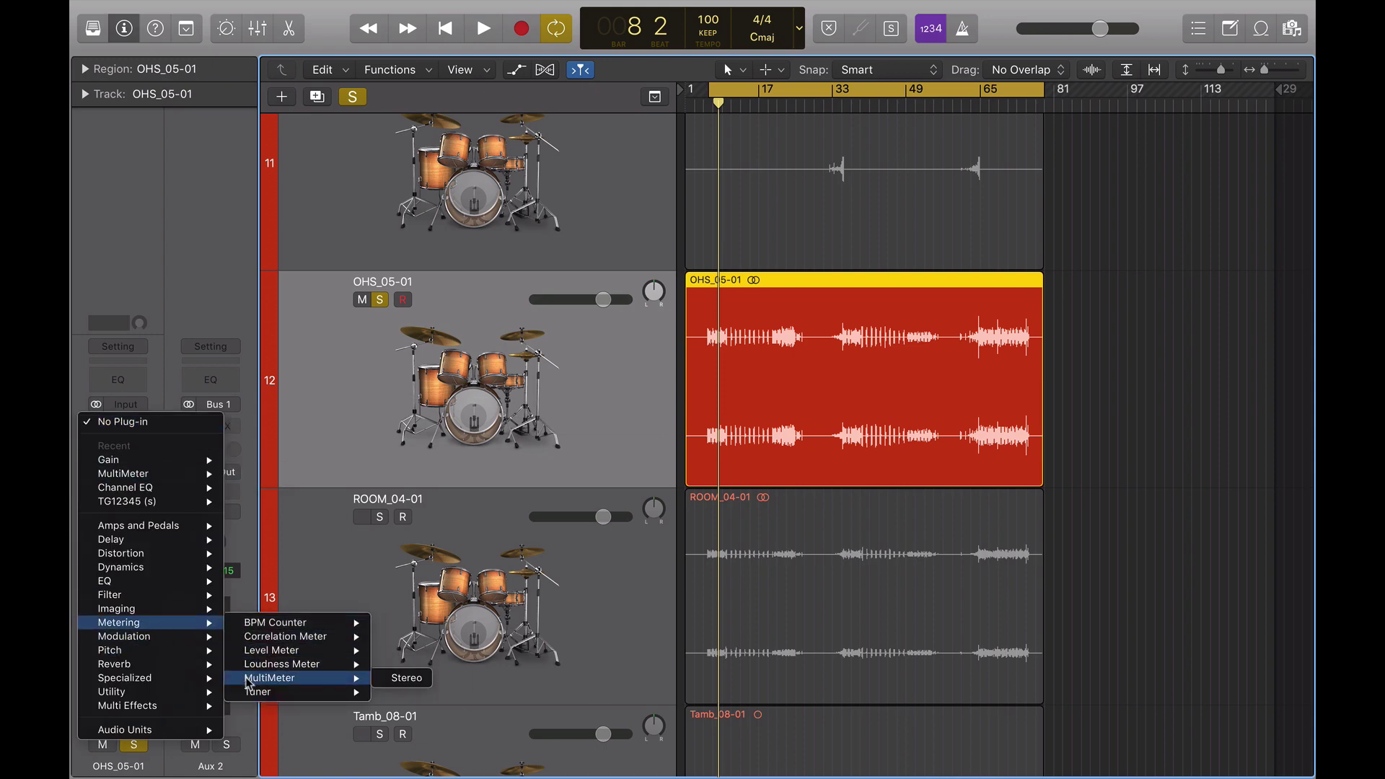
{"action": "left_click", "coordinate": [401, 678]}
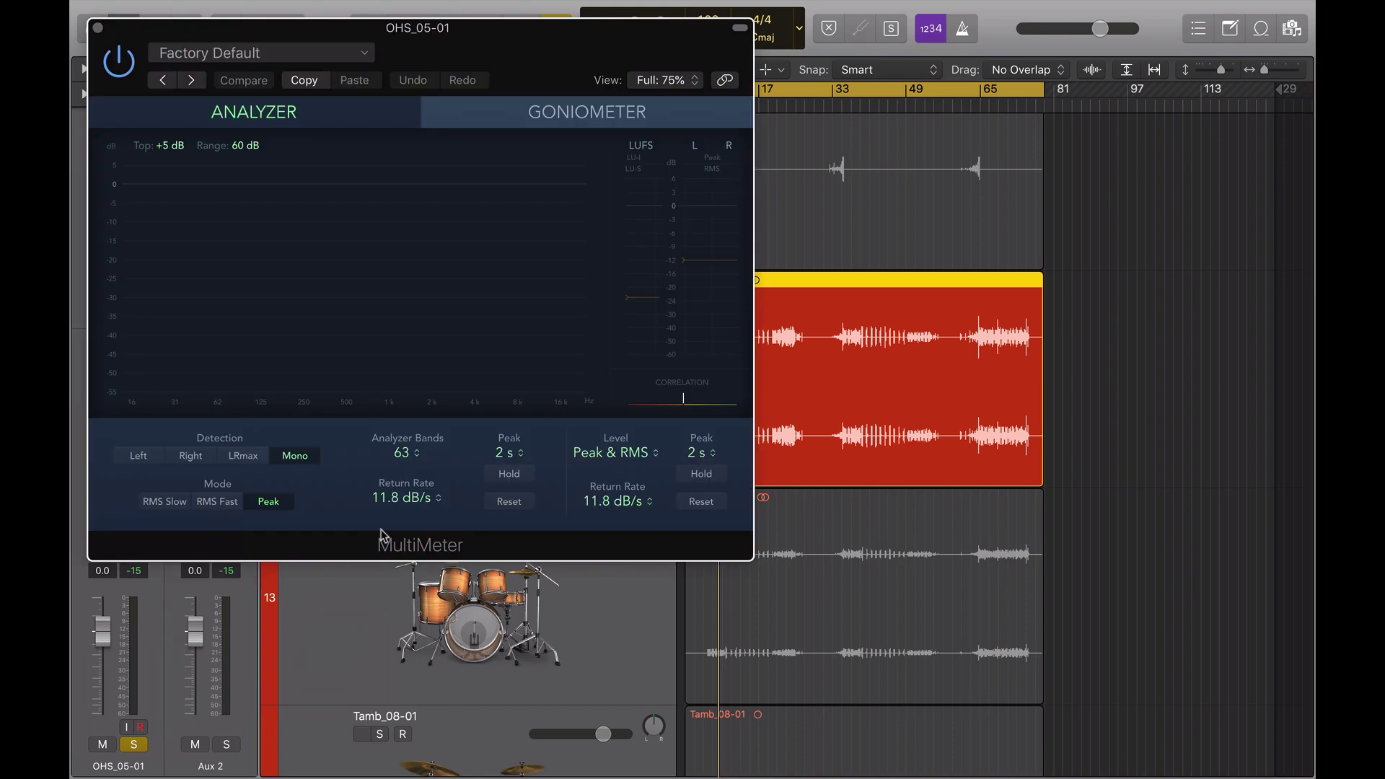
Step: Play the soloed overheads and check their phase correlation in MultiMeter's Analyzer and Goniometer views
{"action": "key", "text": "space"}
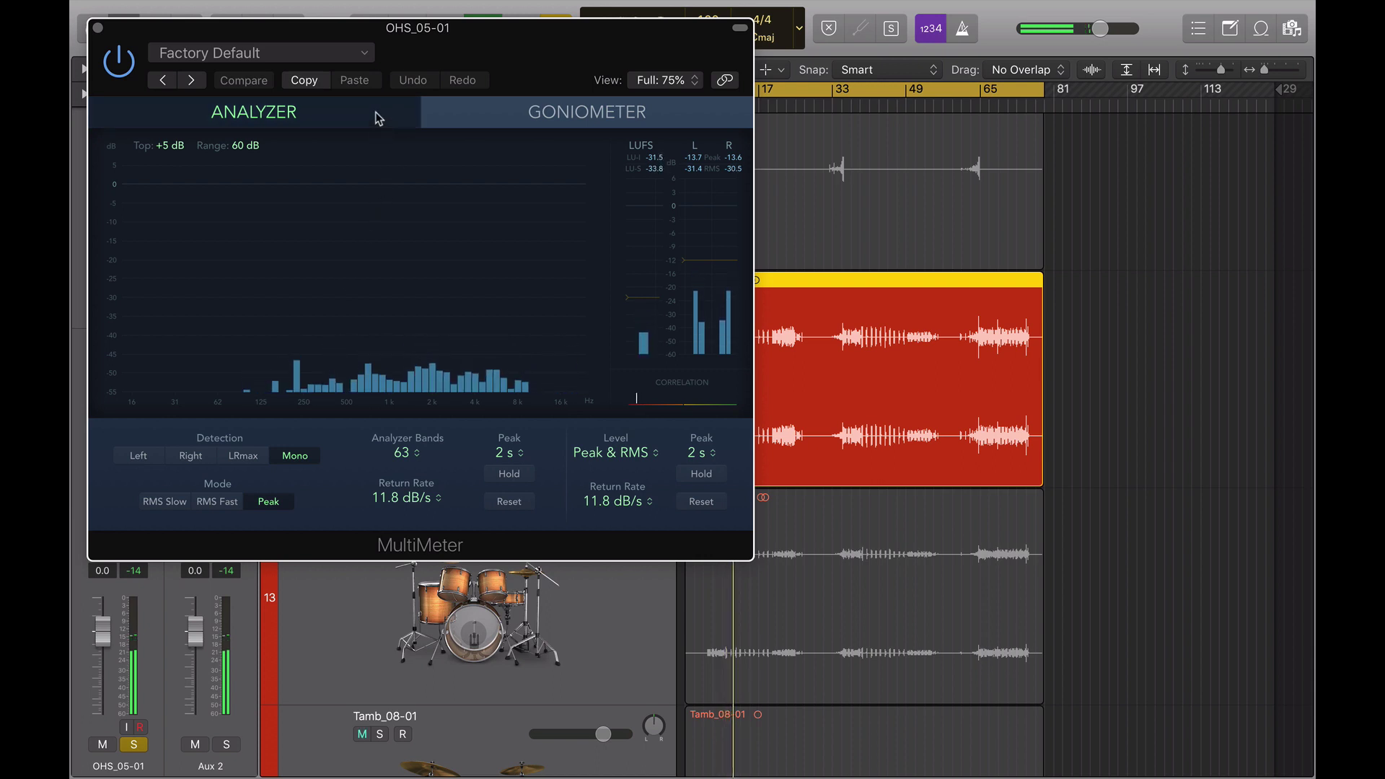
{"action": "left_click", "coordinate": [464, 120]}
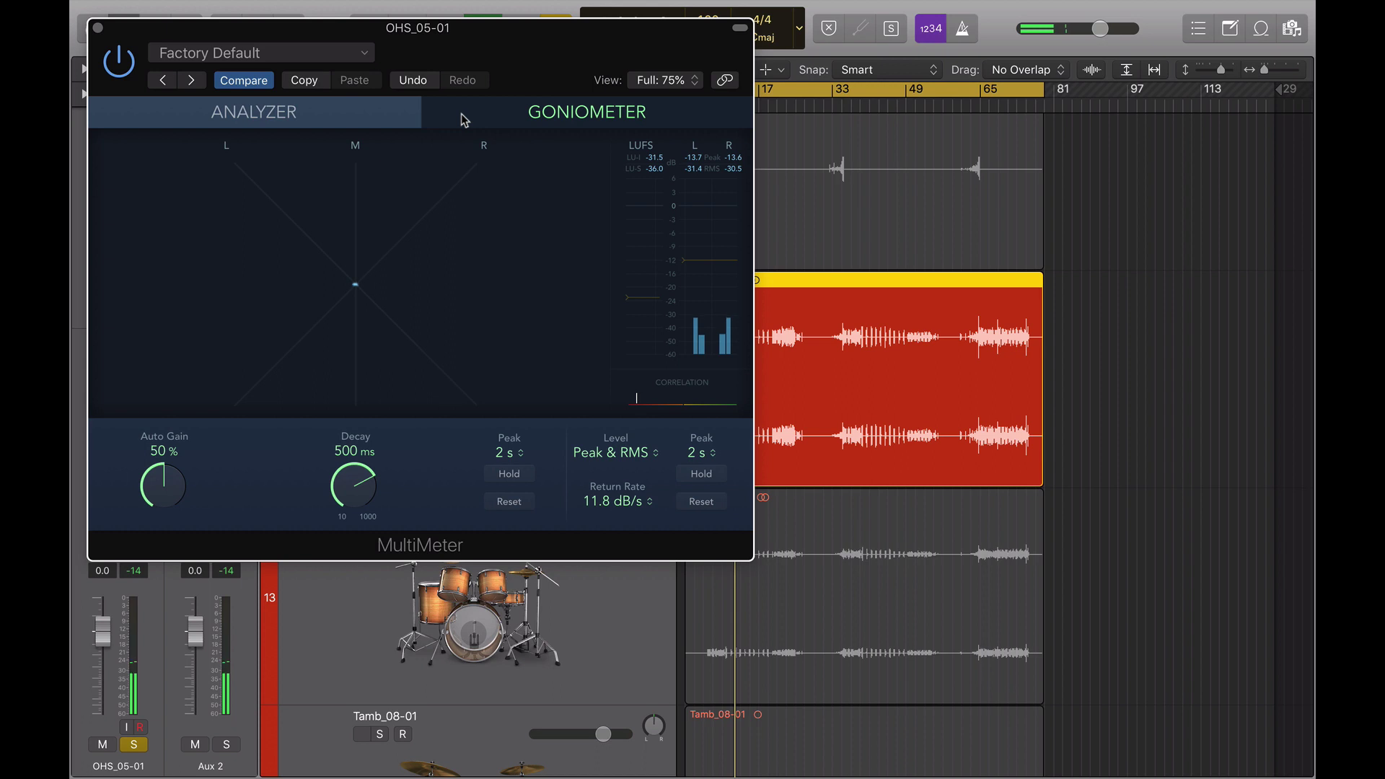
{"action": "left_click", "coordinate": [383, 118]}
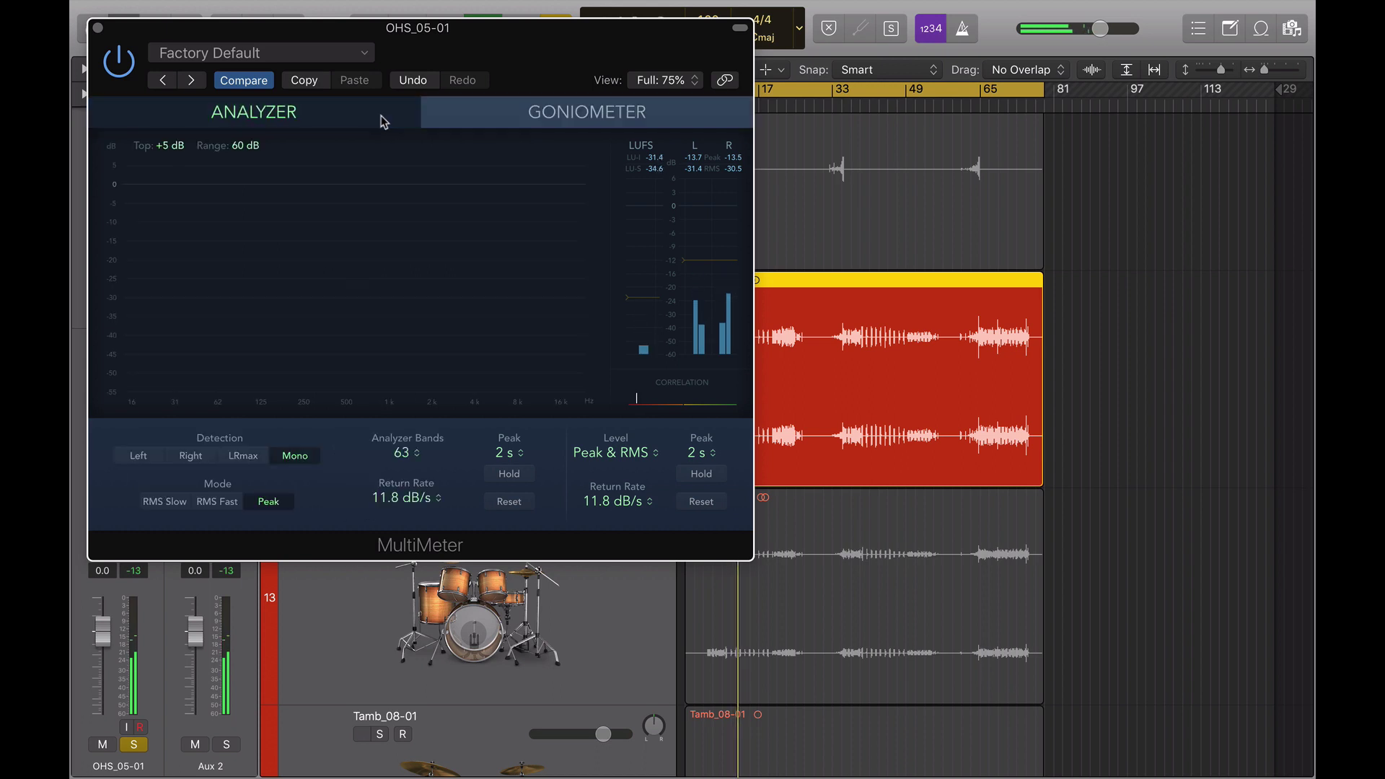
{"action": "left_click", "coordinate": [98, 28]}
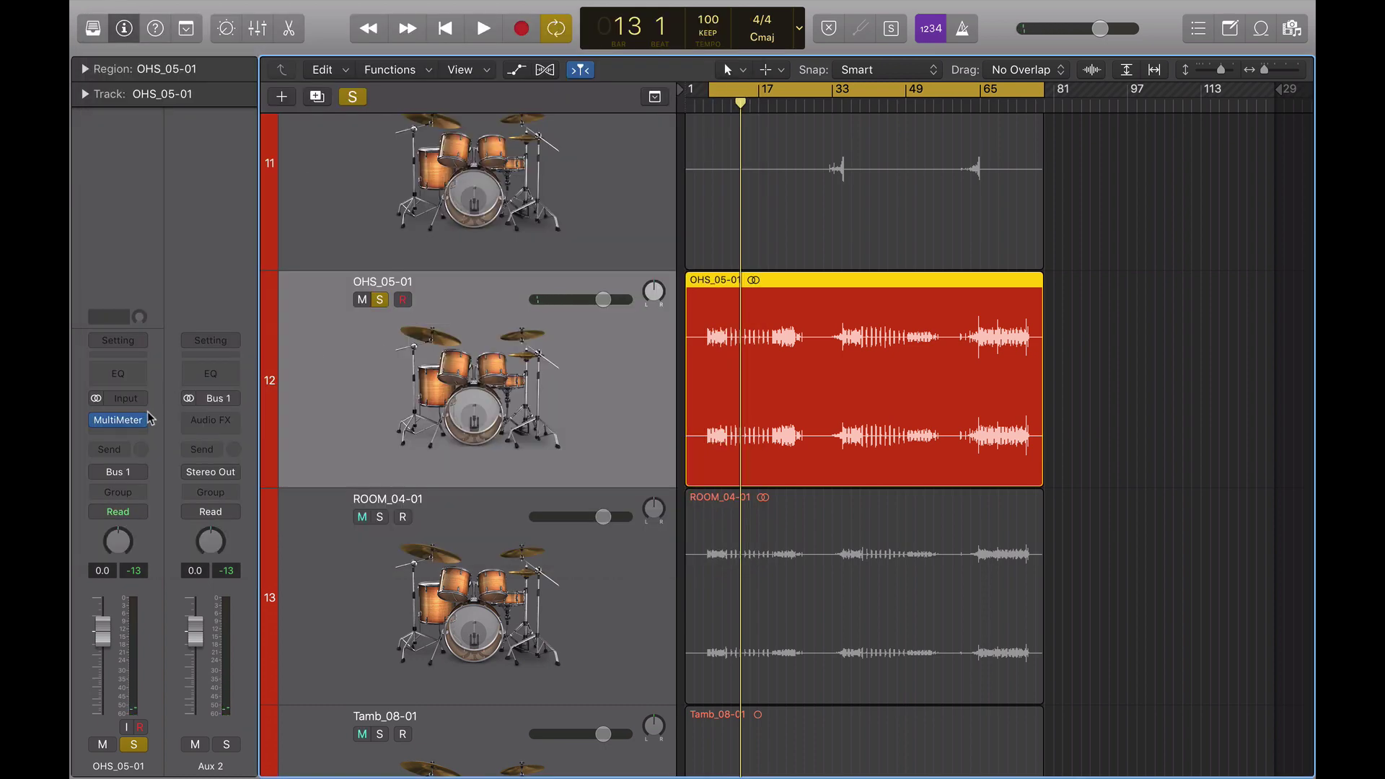
Step: Insert a stereo Gain plug-in below MultiMeter on the OHS_05-01 channel strip
{"action": "left_click", "coordinate": [141, 432]}
{"action": "mouse_move", "coordinate": [157, 497]}
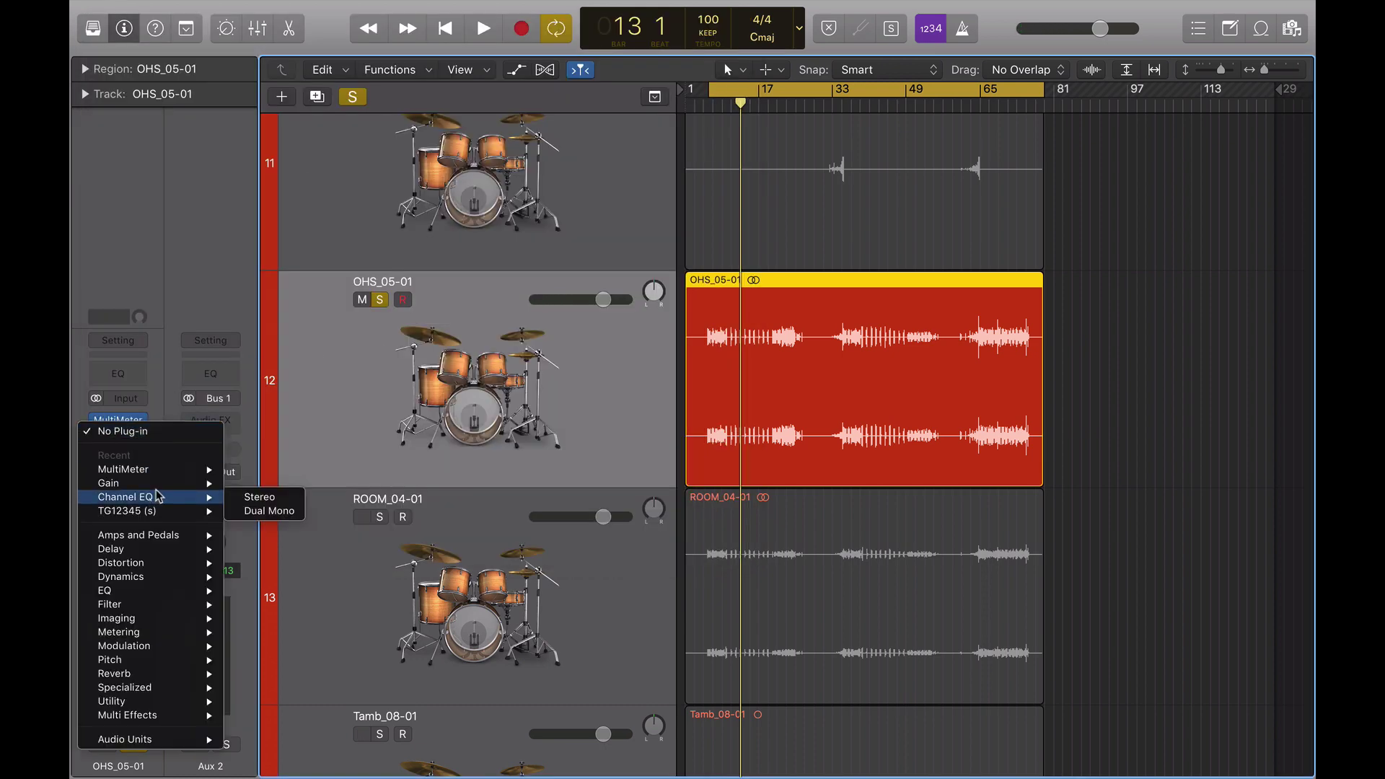
{"action": "left_click", "coordinate": [257, 483]}
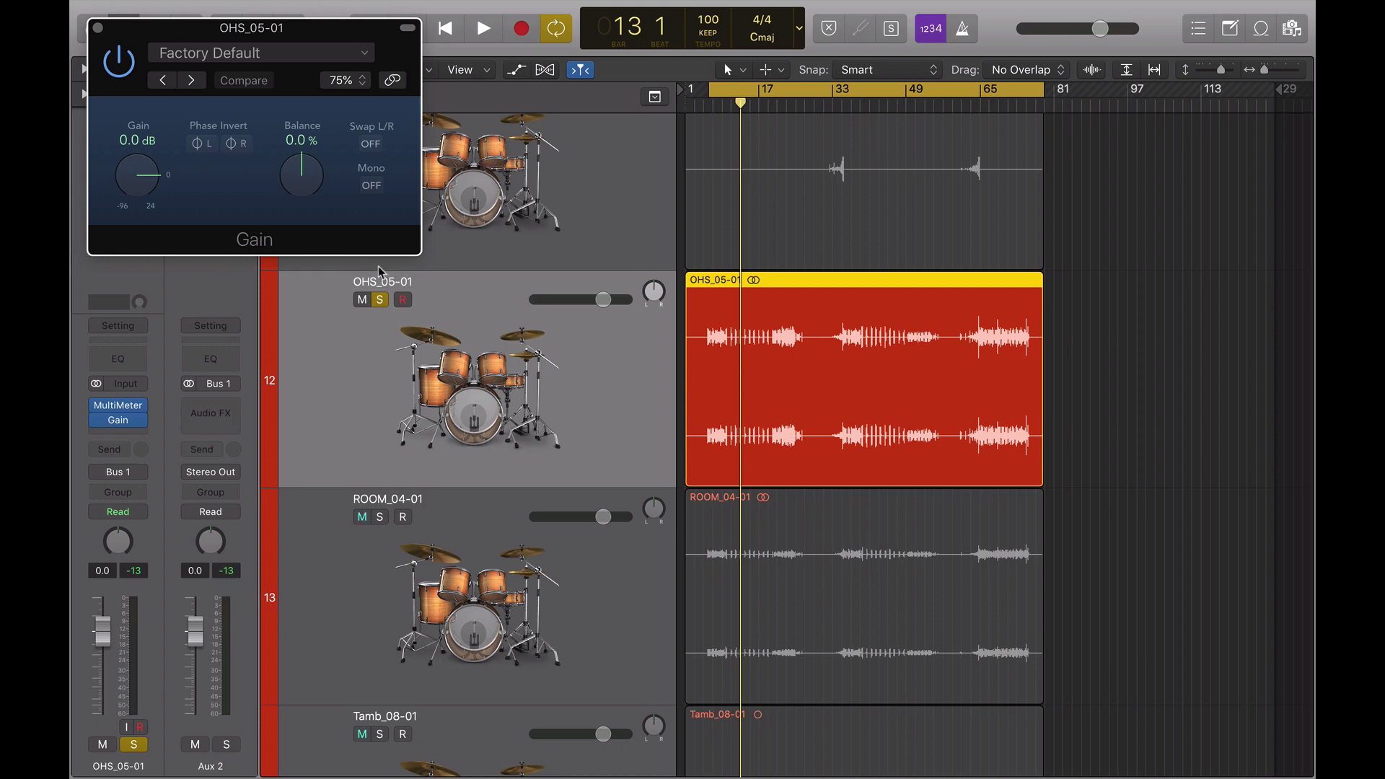
{"action": "left_click", "coordinate": [98, 28]}
{"action": "left_click", "coordinate": [142, 420]}
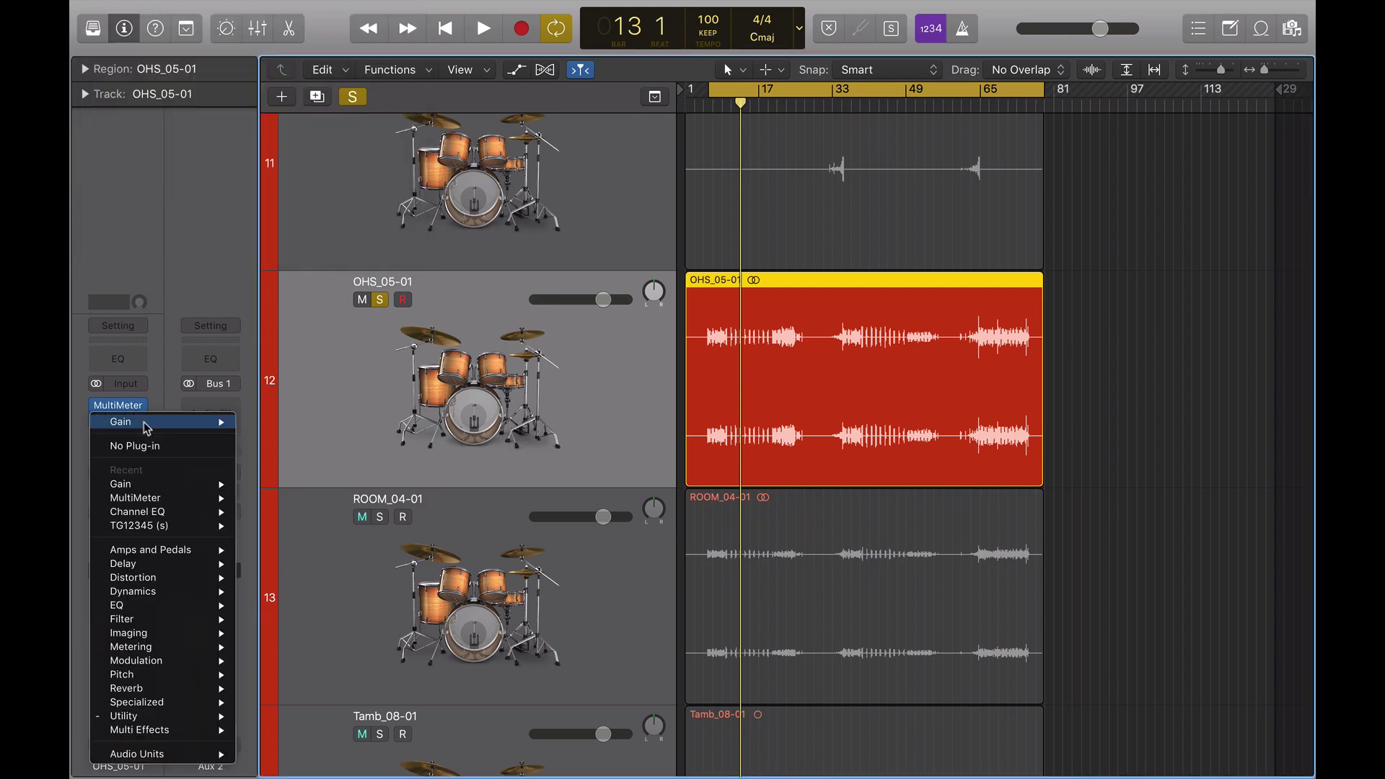
{"action": "mouse_move", "coordinate": [180, 648]}
{"action": "mouse_move", "coordinate": [184, 716]}
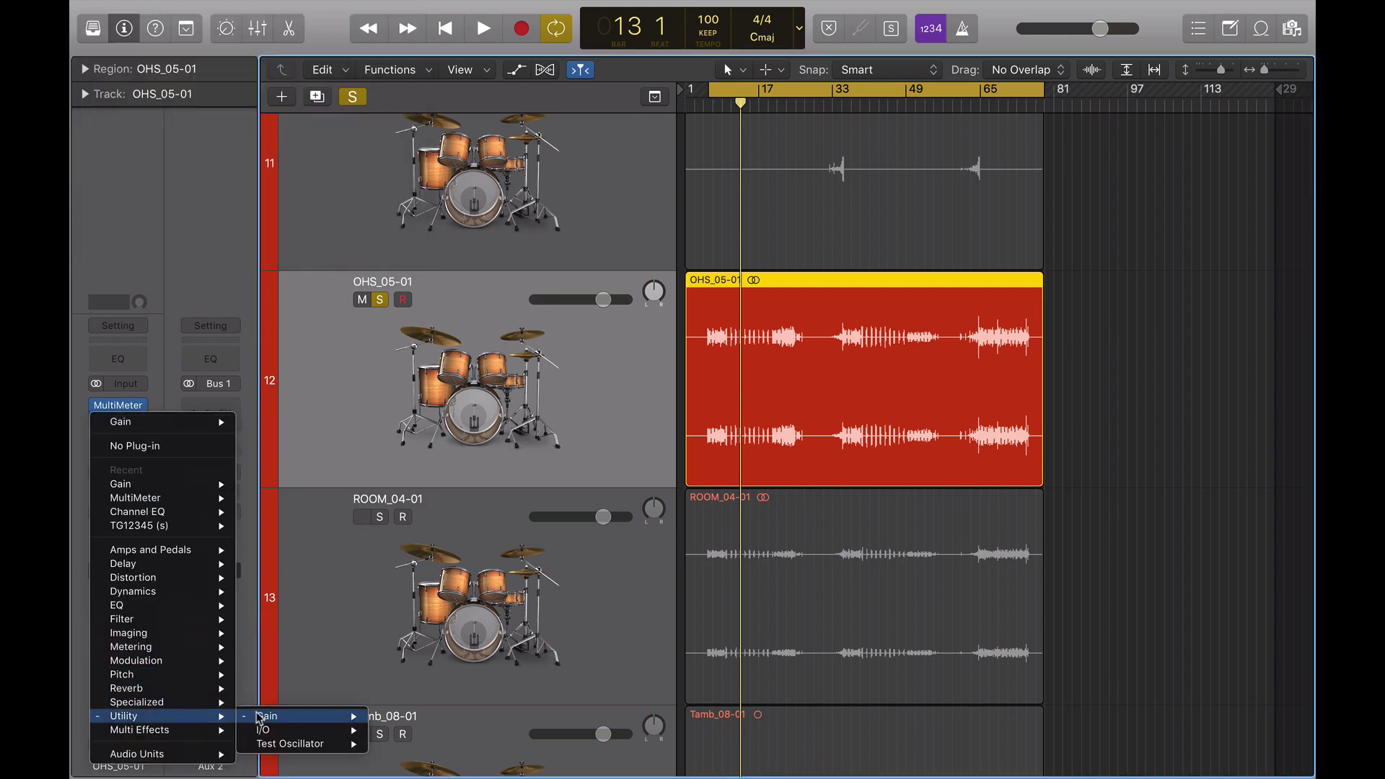
{"action": "mouse_move", "coordinate": [264, 718]}
{"action": "key", "text": "Escape"}
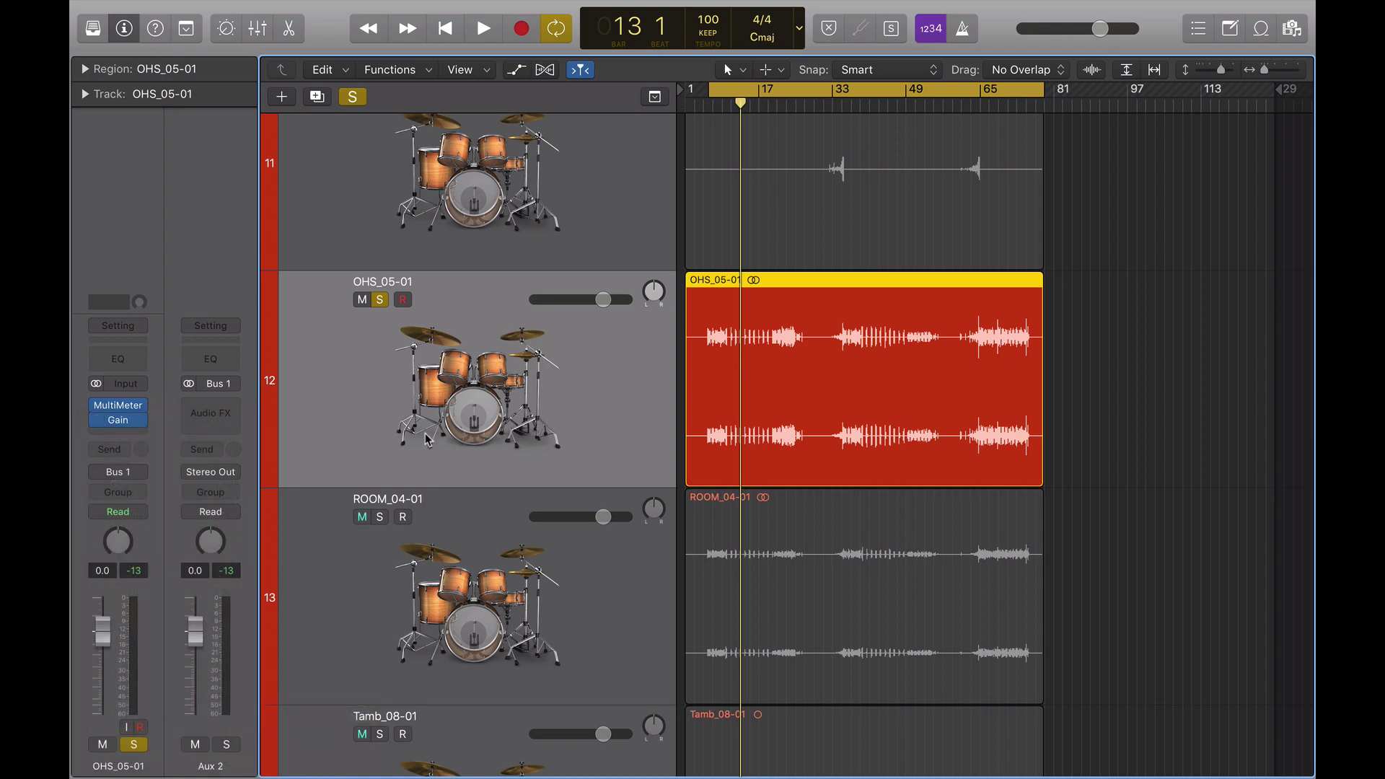
Step: Invert the phase of the left channel in the overheads' Gain plug-in during playback
{"action": "key", "text": "space"}
{"action": "left_click", "coordinate": [117, 420]}
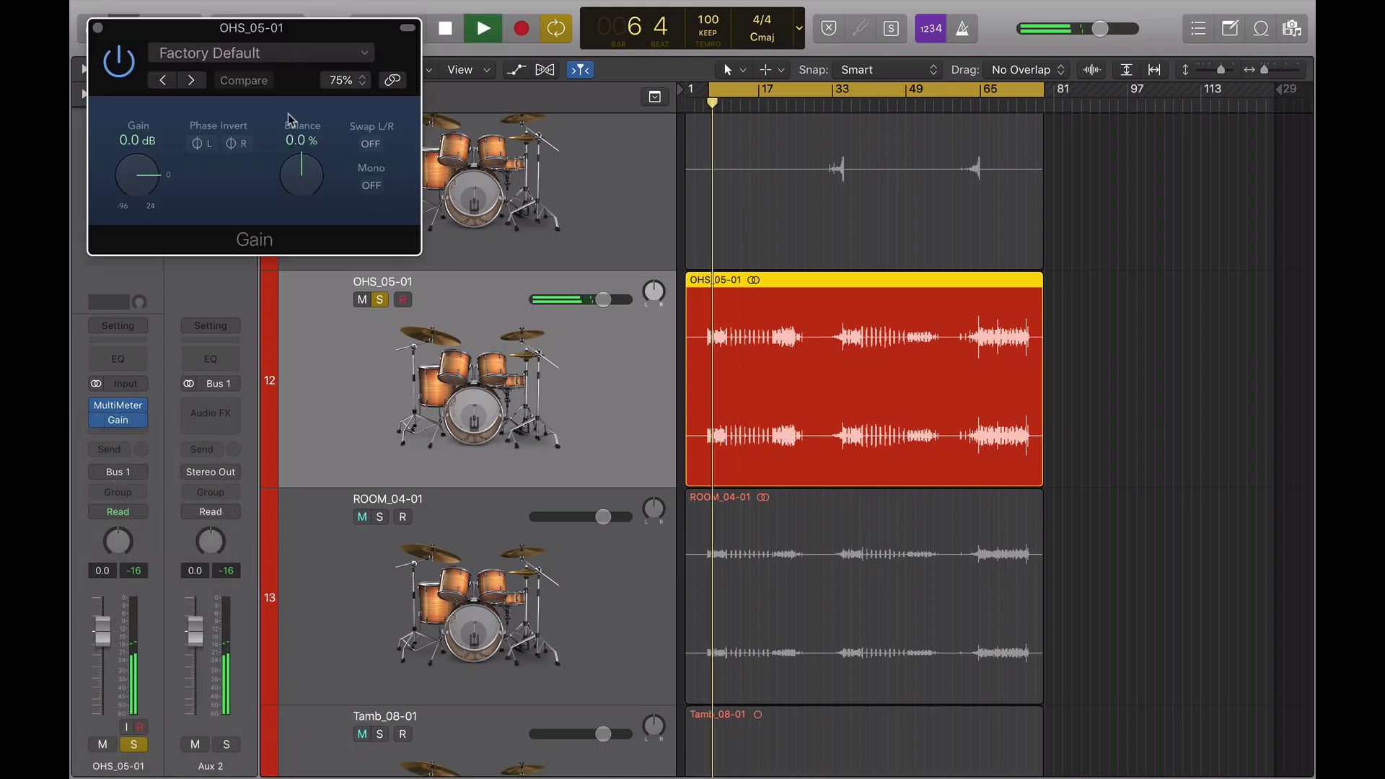
{"action": "left_click", "coordinate": [197, 147]}
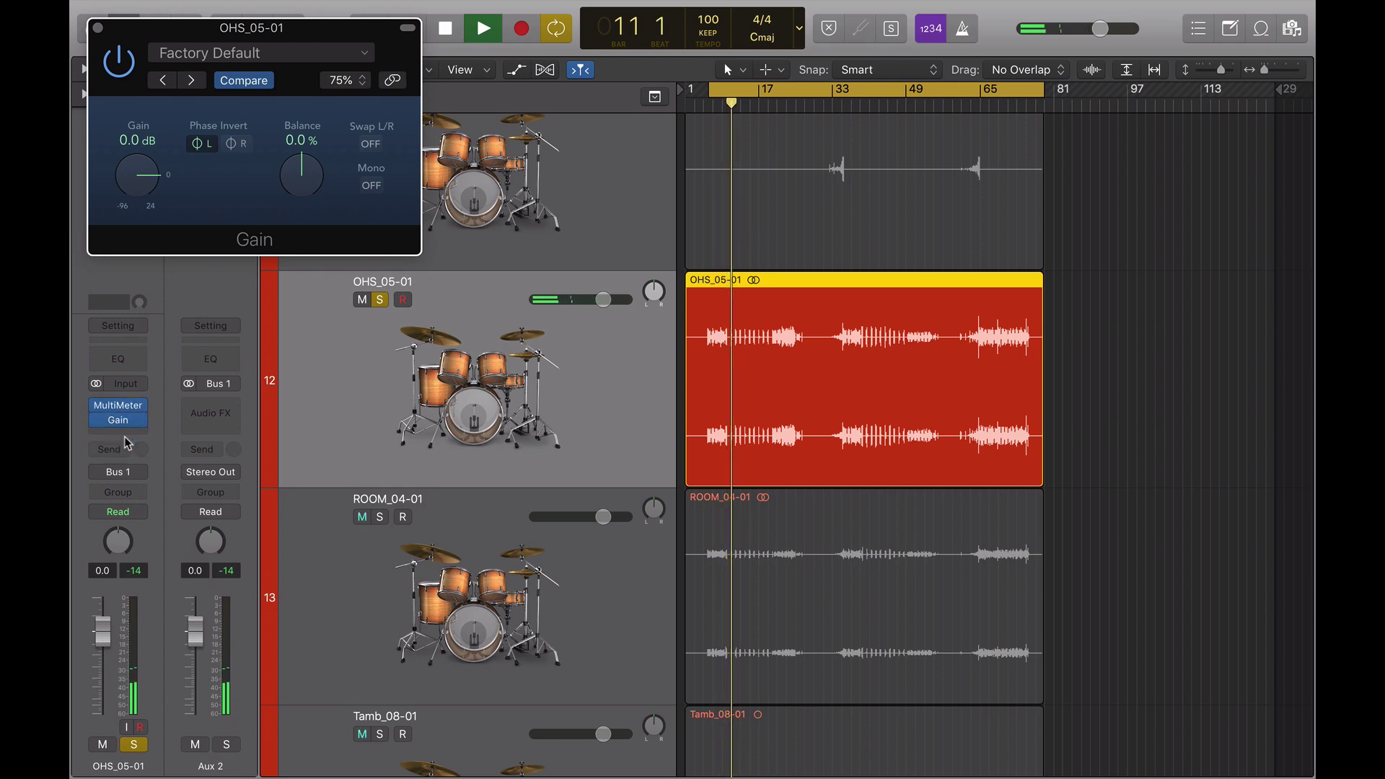
Step: Place MultiMeter after Gain in the OHS_05-01 plug-in chain, recheck the correlation during playback, and close both plug-in windows
{"action": "left_click_drag", "start_coordinate": [120, 408], "coordinate": [118, 424]}
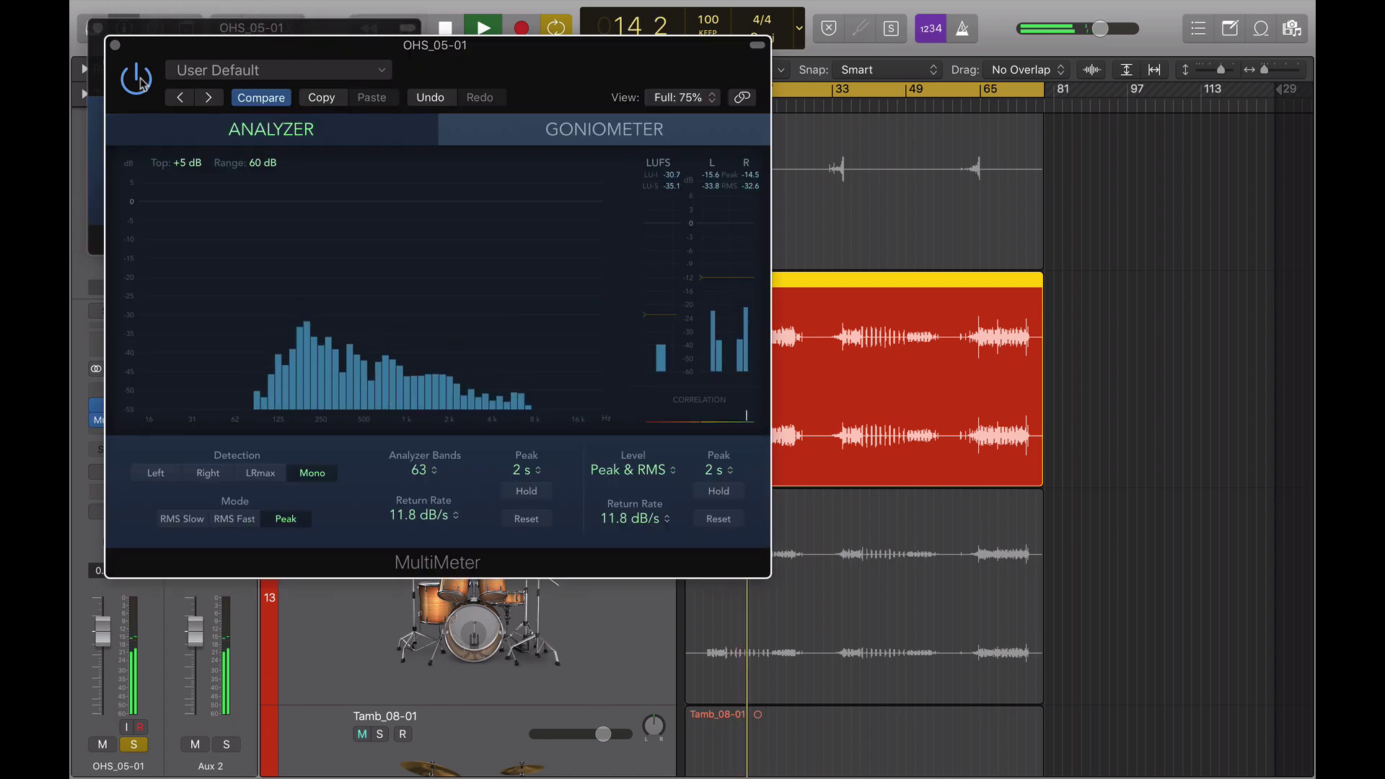
{"action": "left_click", "coordinate": [96, 136]}
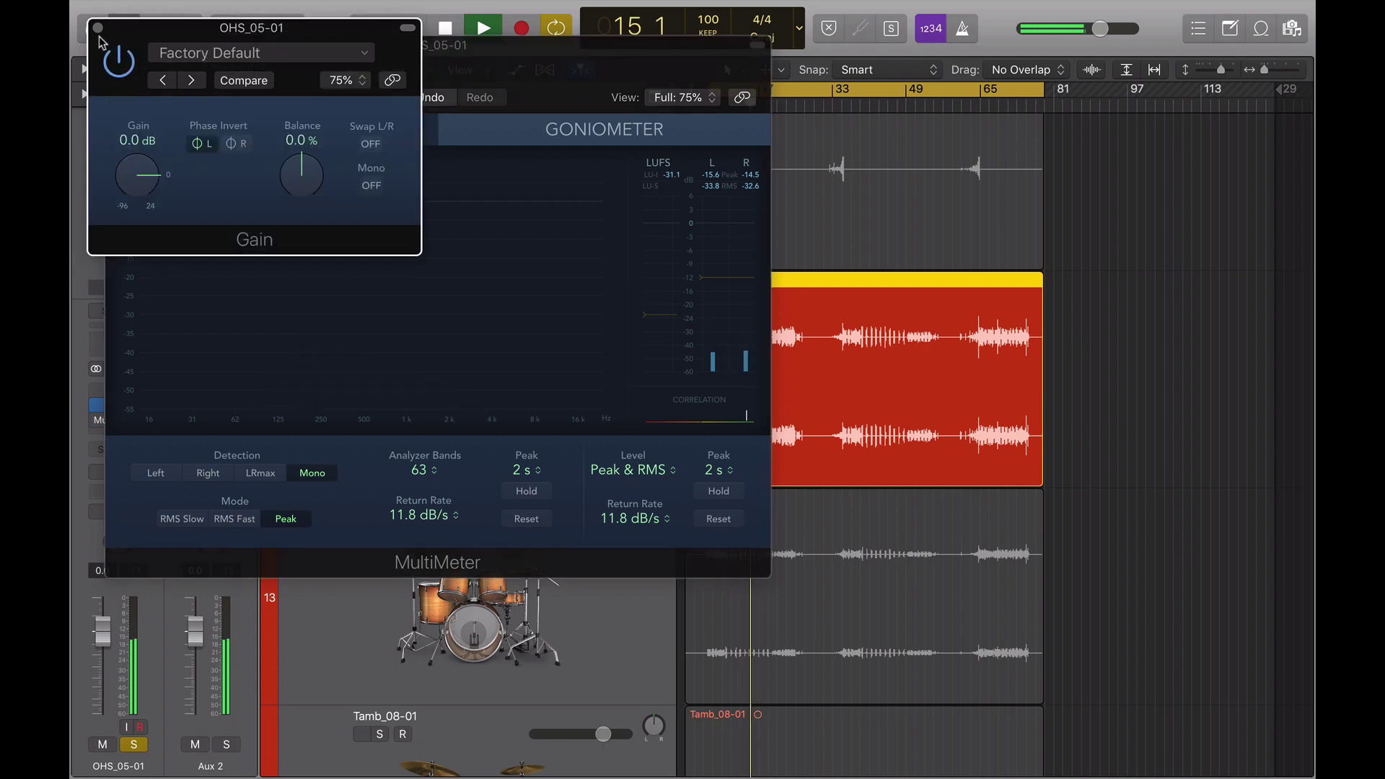
{"action": "left_click", "coordinate": [99, 29]}
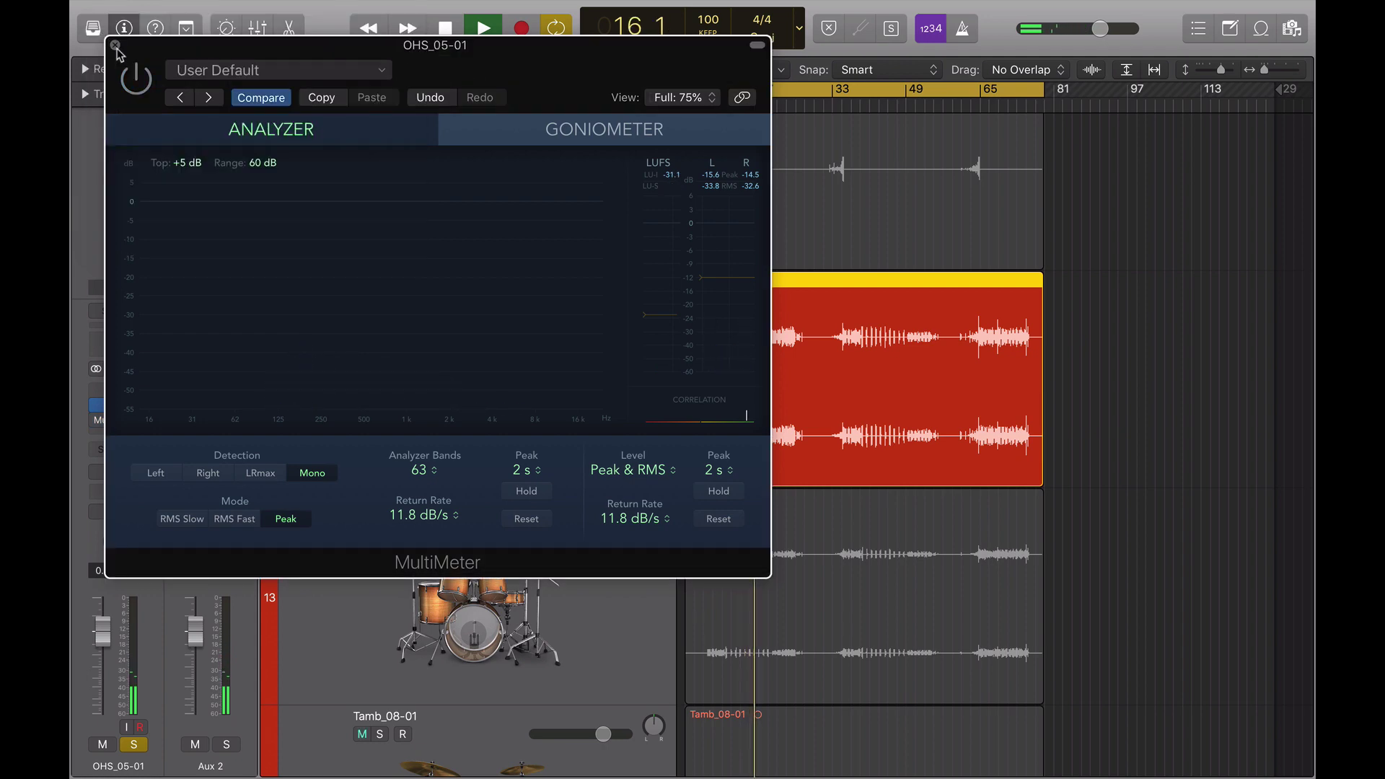
{"action": "left_click", "coordinate": [116, 48]}
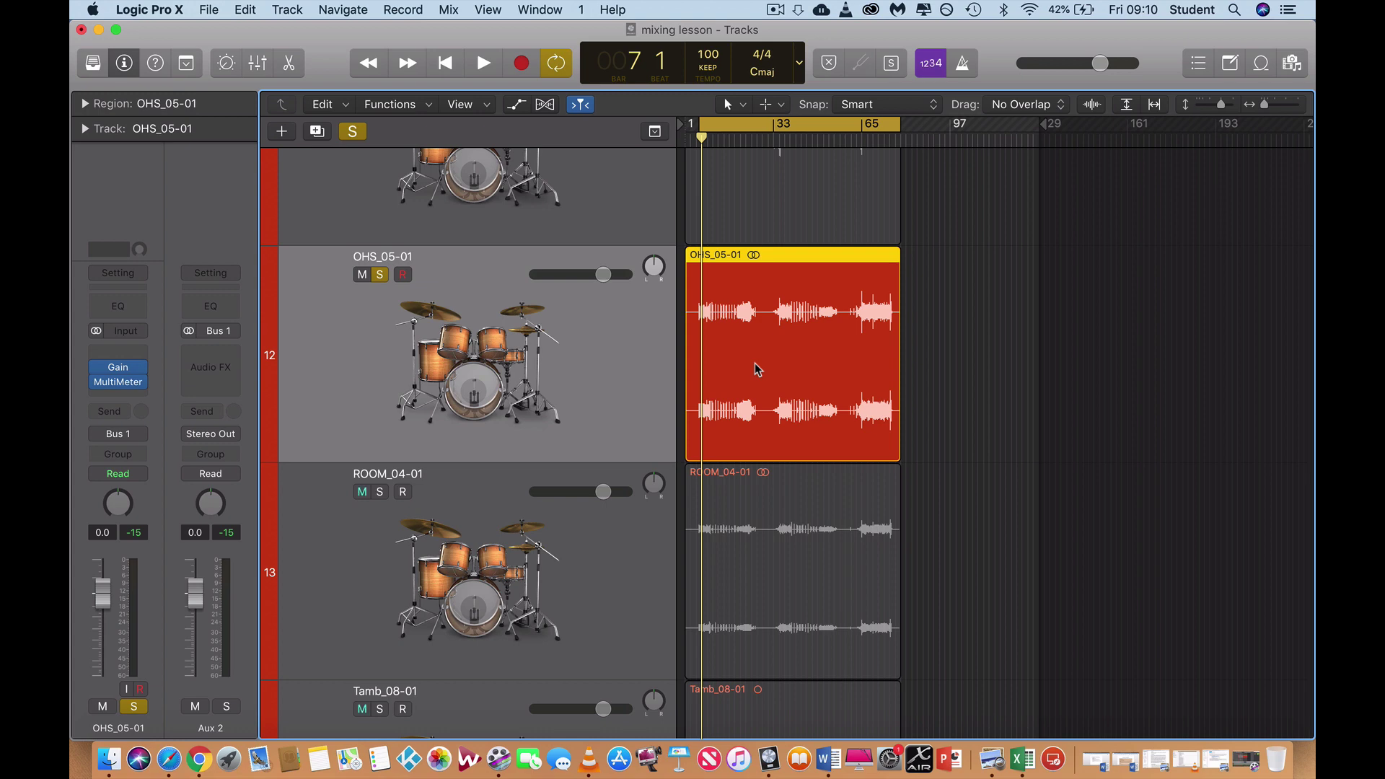
{"action": "left_click", "coordinate": [115, 30]}
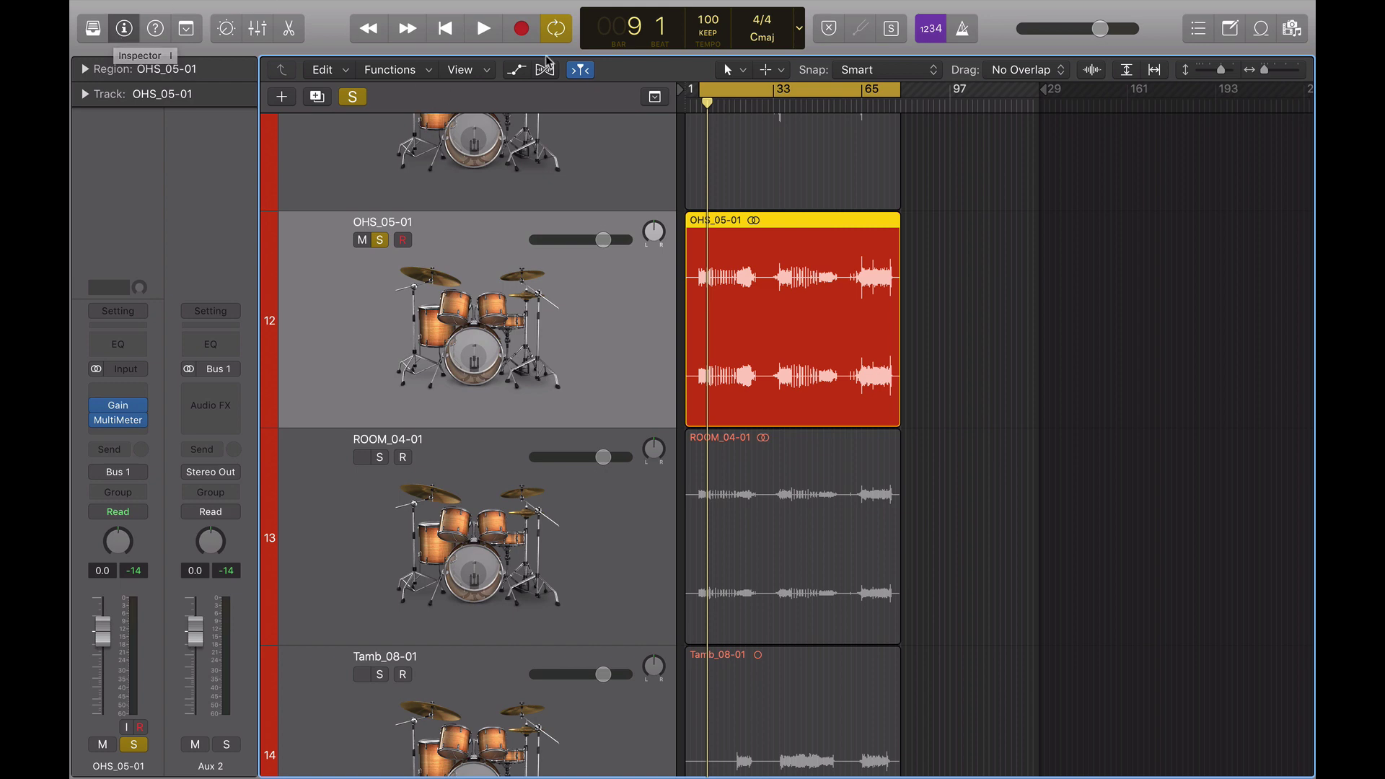
Step: Show the project's audio files and start a copy/convert of the stereo file OHS_05-01.wav
{"action": "left_click", "coordinate": [1292, 30]}
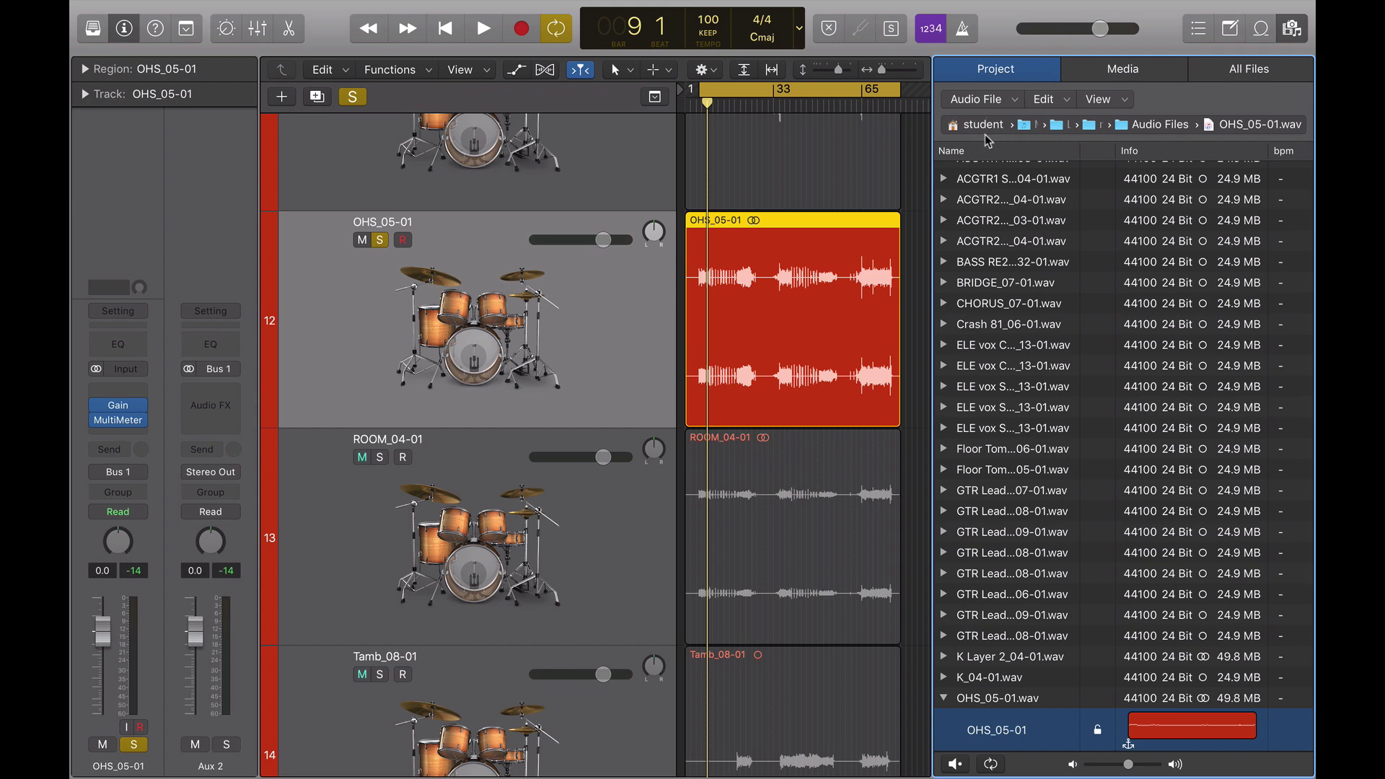
{"action": "scroll", "coordinate": [998, 303], "scroll_direction": "up", "scroll_amount": 5}
{"action": "scroll", "coordinate": [998, 303], "scroll_direction": "down", "scroll_amount": 15}
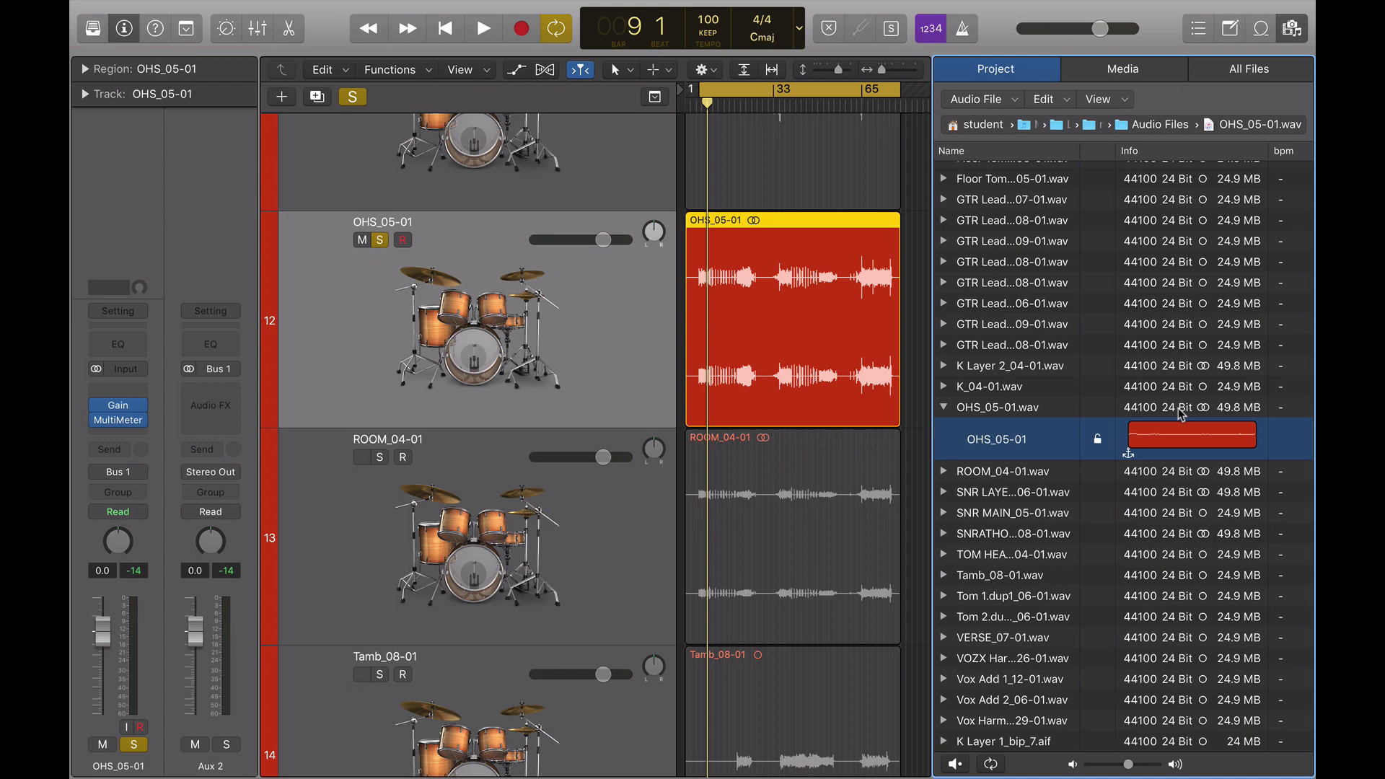
{"action": "left_click", "coordinate": [1182, 411]}
{"action": "right_click", "coordinate": [1182, 412]}
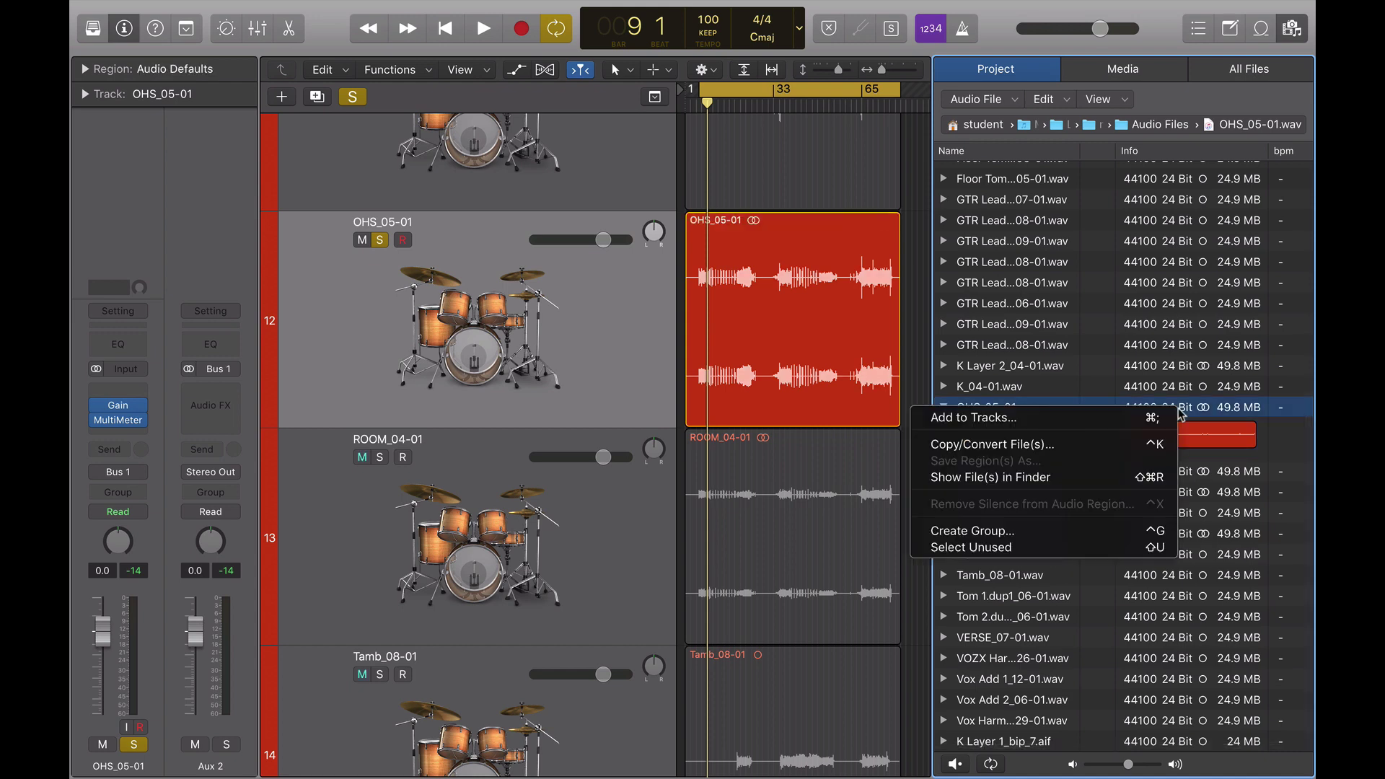
{"action": "left_click", "coordinate": [1020, 445]}
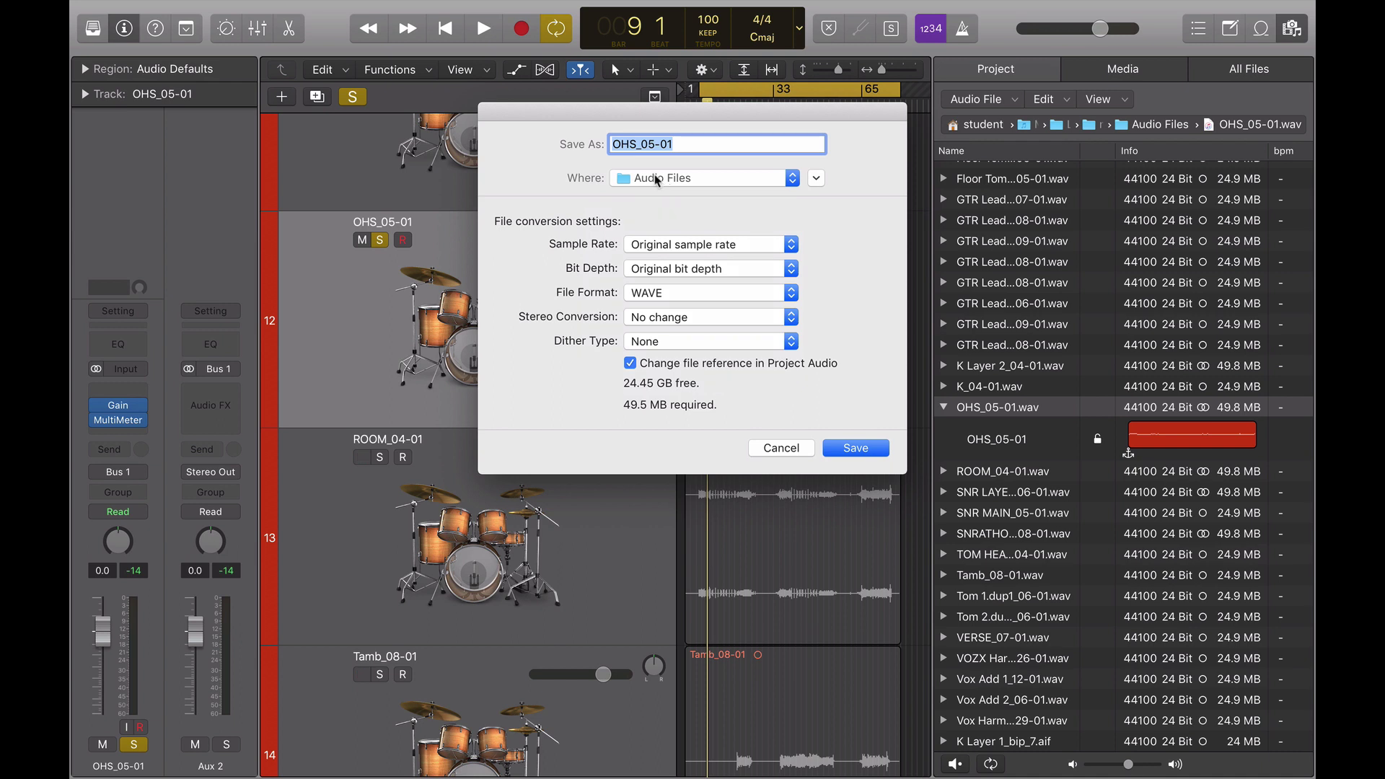
Step: Save the converted overheads to the Desktop with stereo conversion set to Interleaved to Split
{"action": "left_click", "coordinate": [796, 185]}
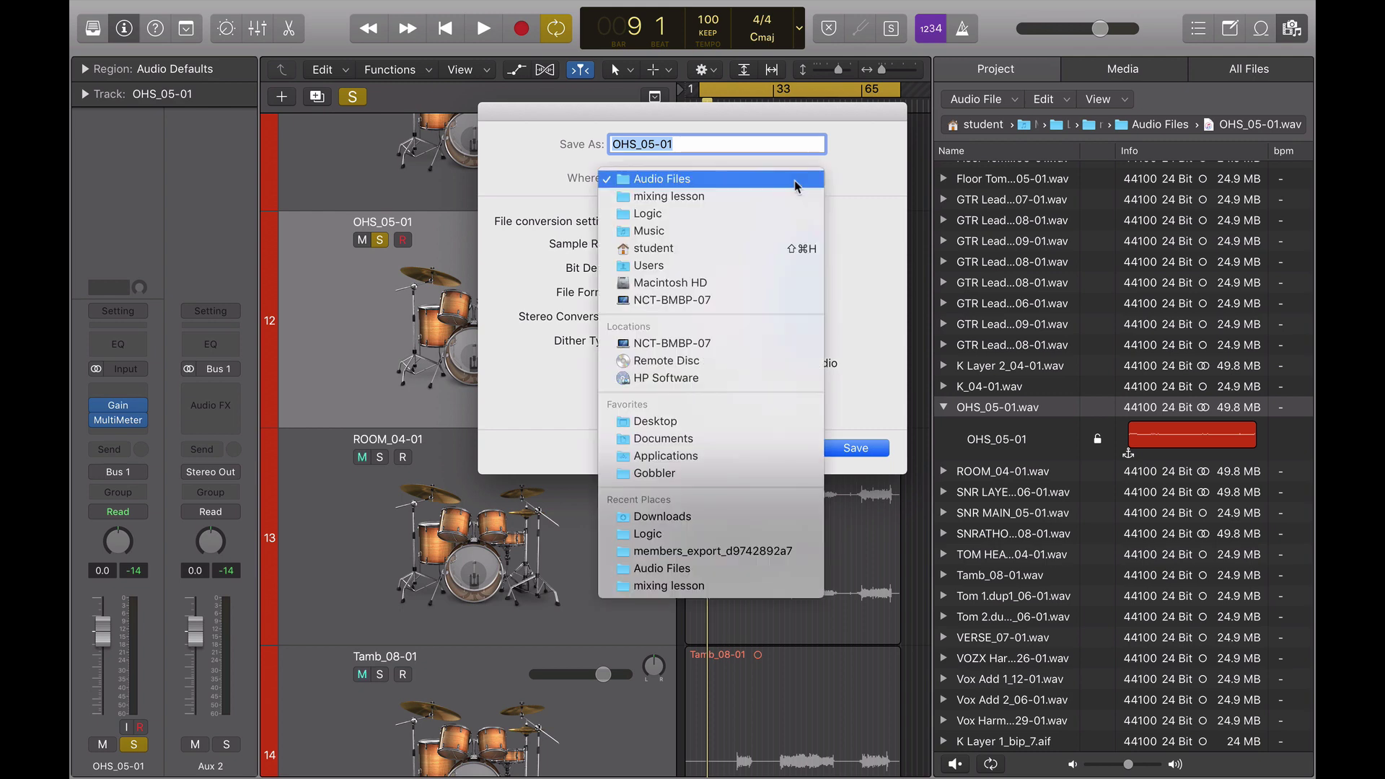
{"action": "left_click", "coordinate": [659, 421]}
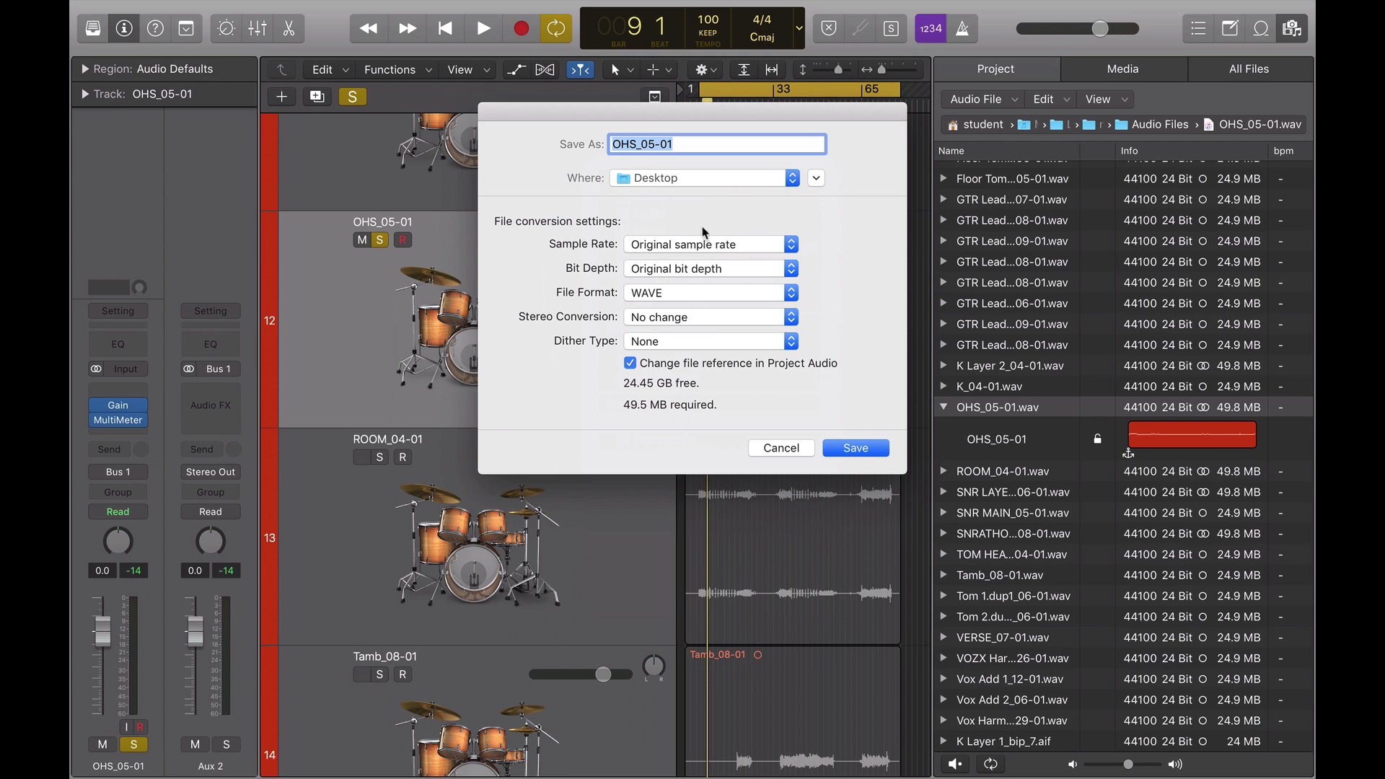
{"action": "left_click", "coordinate": [675, 323]}
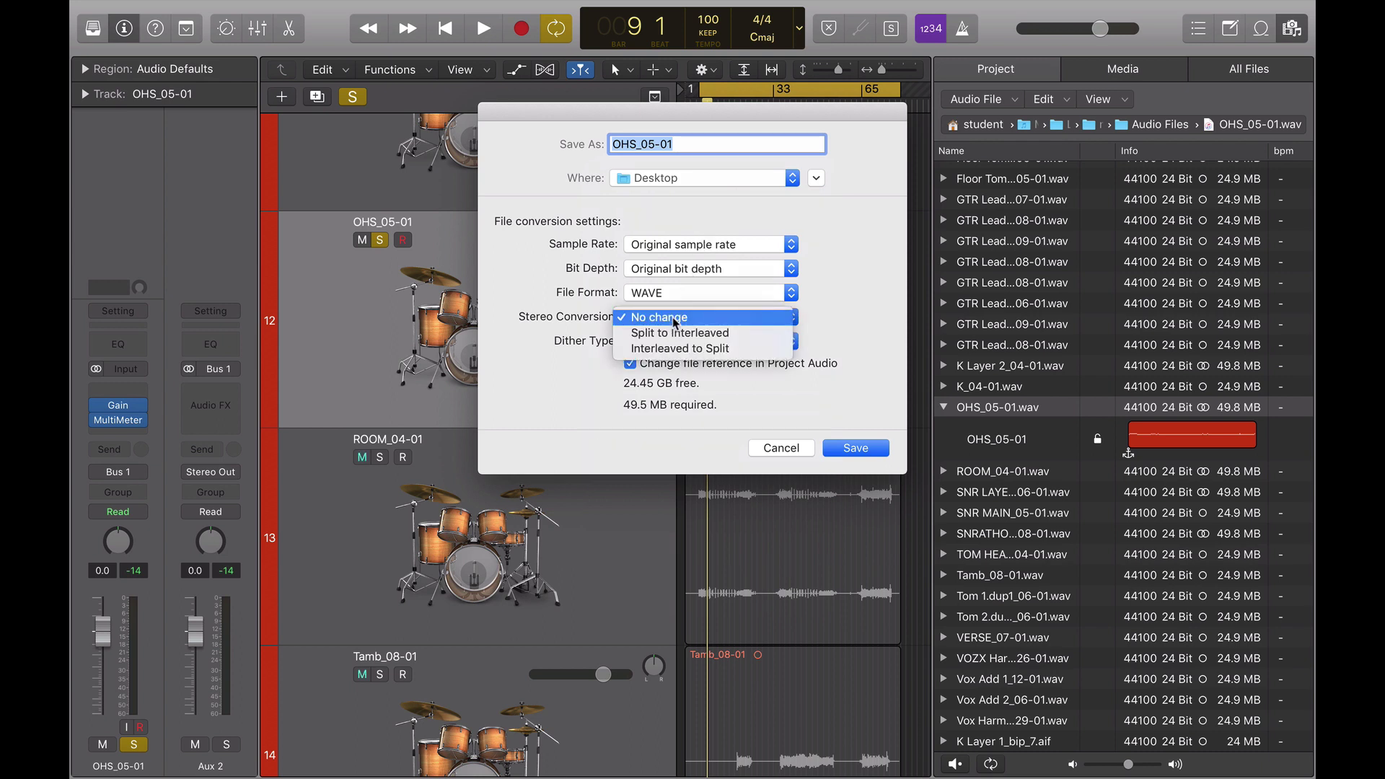
{"action": "left_click", "coordinate": [672, 351]}
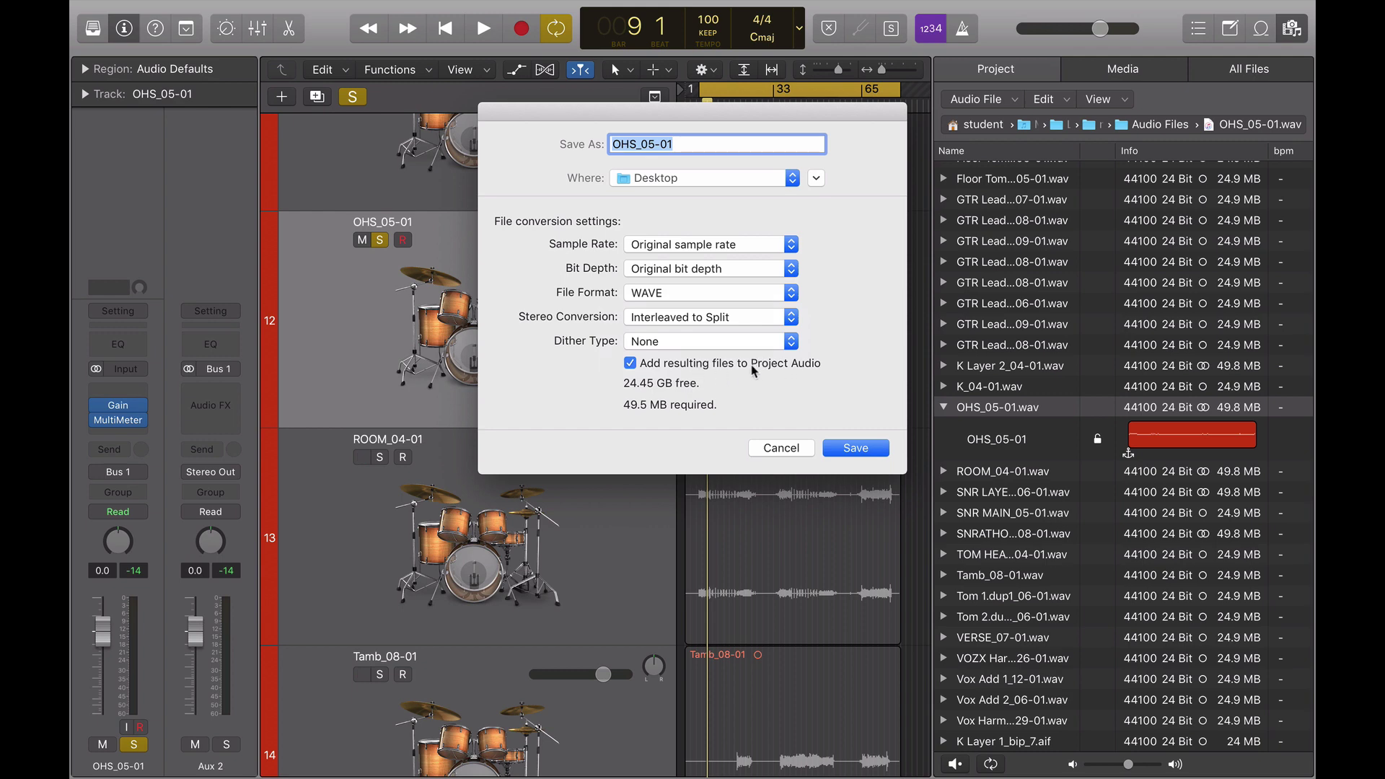
{"action": "left_click", "coordinate": [861, 455]}
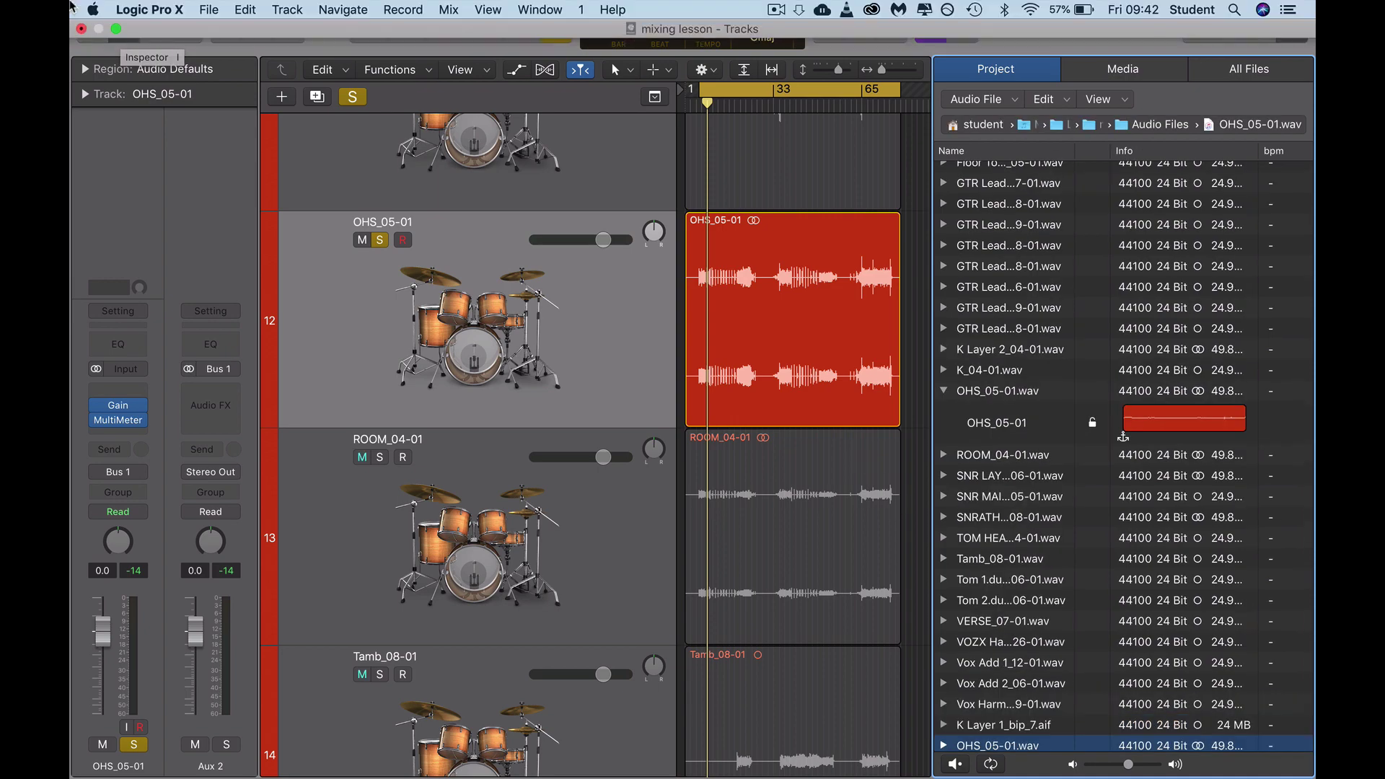
Step: Switch to the desktop and rename OHS_05-01.R.wav as "OHS_05-01 - right.wav"
{"action": "left_click", "coordinate": [116, 29]}
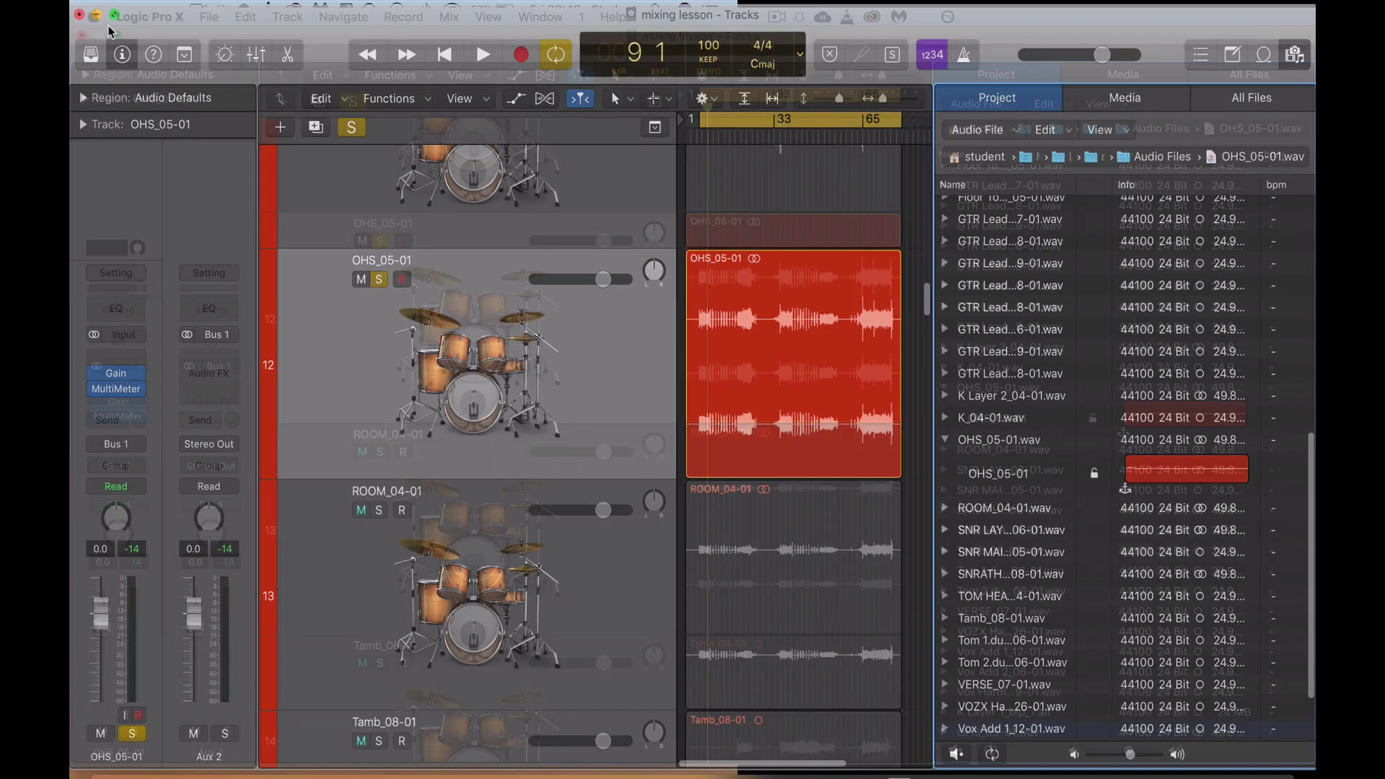
{"action": "left_click", "coordinate": [100, 29]}
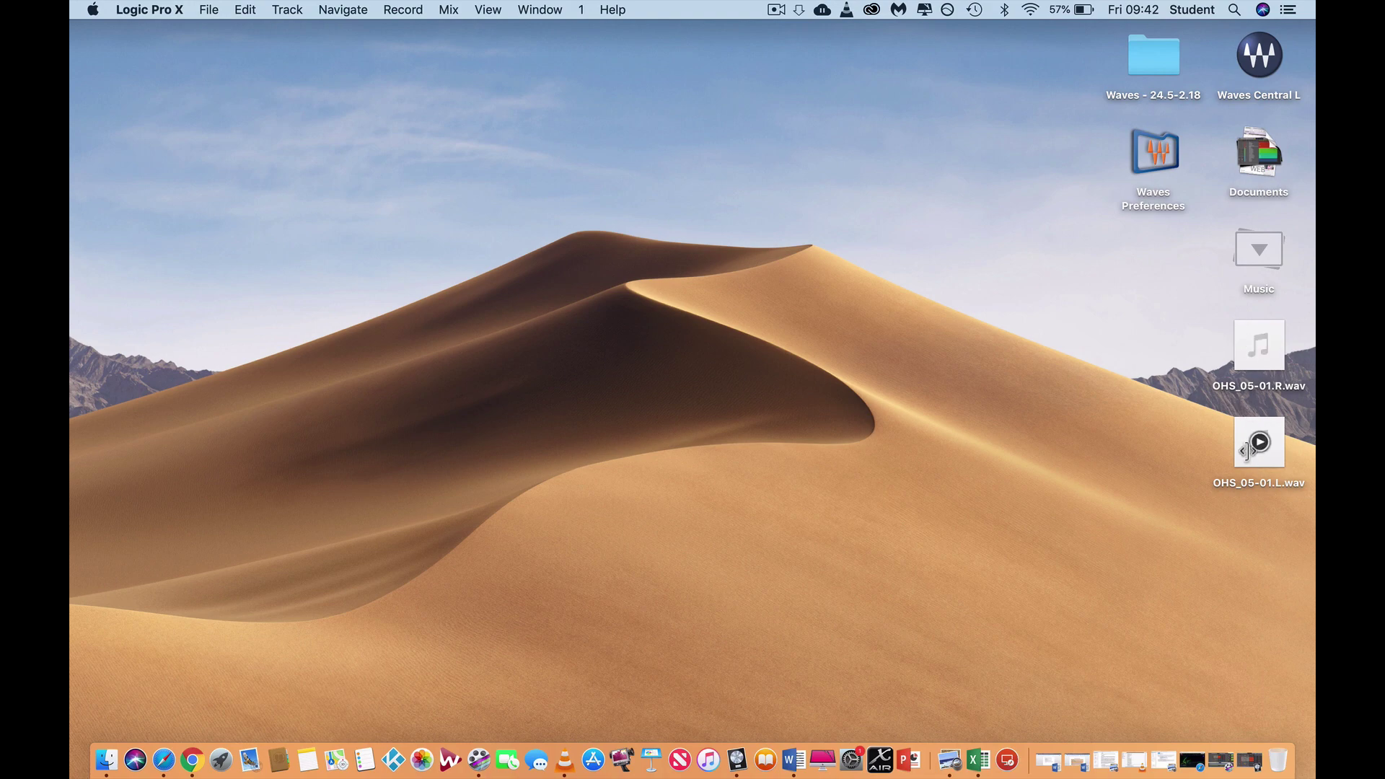
{"action": "mouse_move", "coordinate": [1252, 451]}
{"action": "left_click", "coordinate": [1279, 387]}
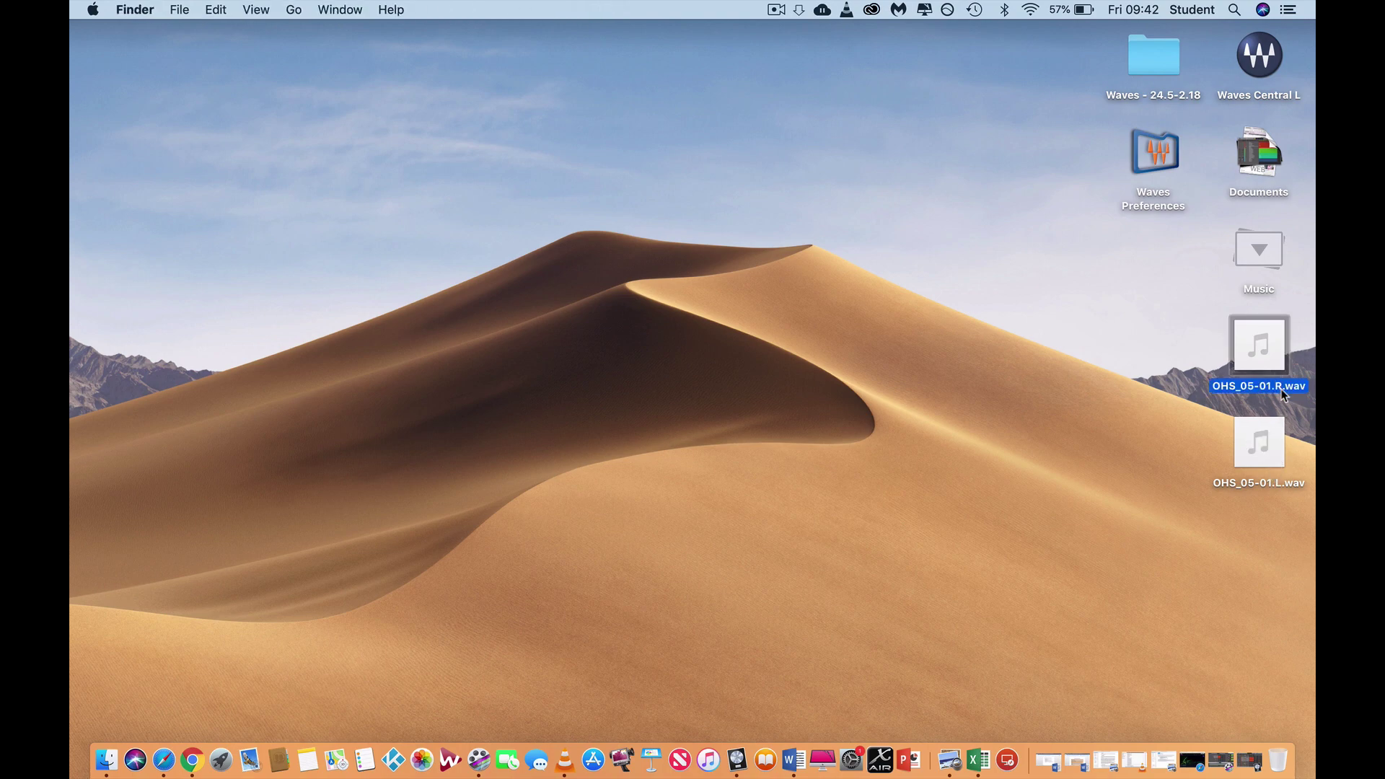
{"action": "left_click", "coordinate": [1283, 390]}
{"action": "left_click", "coordinate": [1281, 388]}
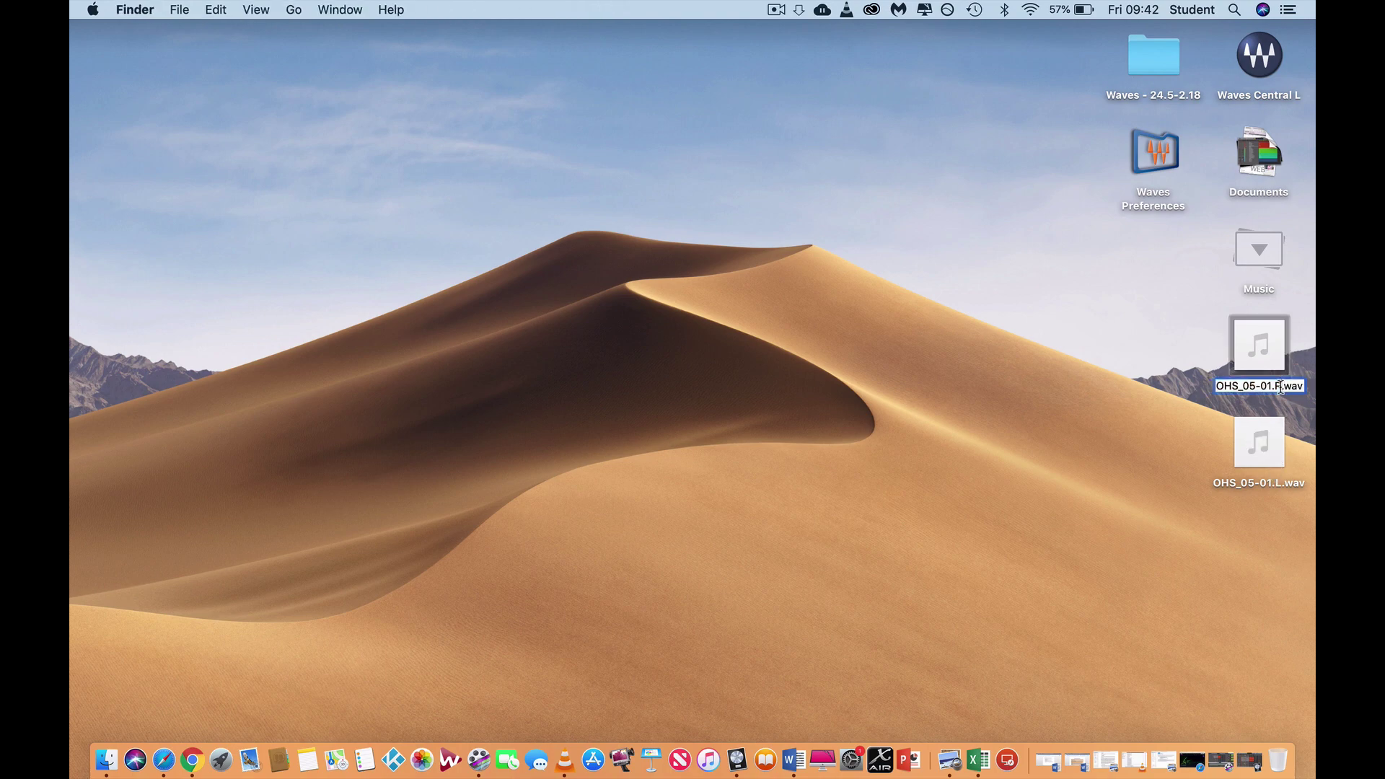
{"action": "key", "text": "BackSpace"}
{"action": "key", "text": "BackSpace"}
{"action": "type", "text": "- right"}
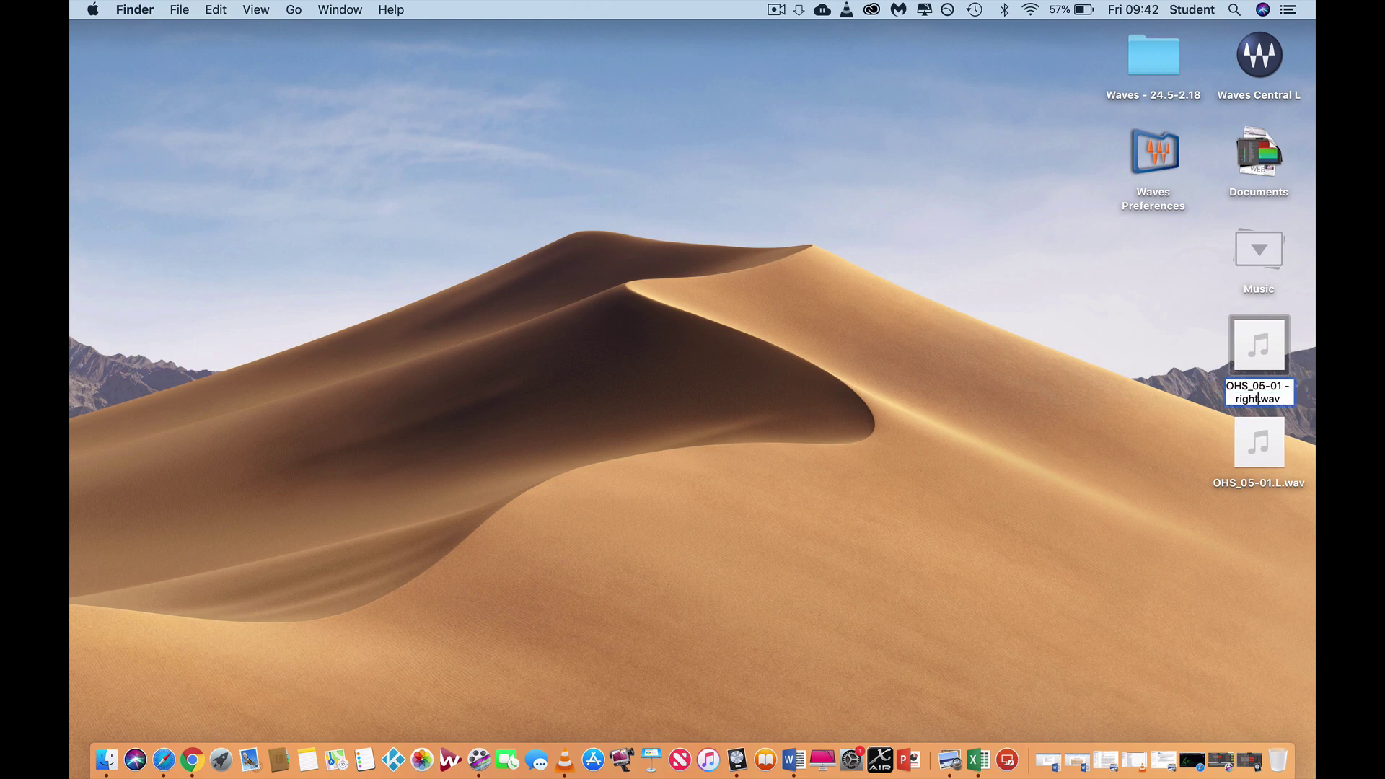
Step: Rename the split file OHS_05-01.L.wav on the desktop as "OHS_05-01-left.wav"
{"action": "left_click", "coordinate": [1279, 482]}
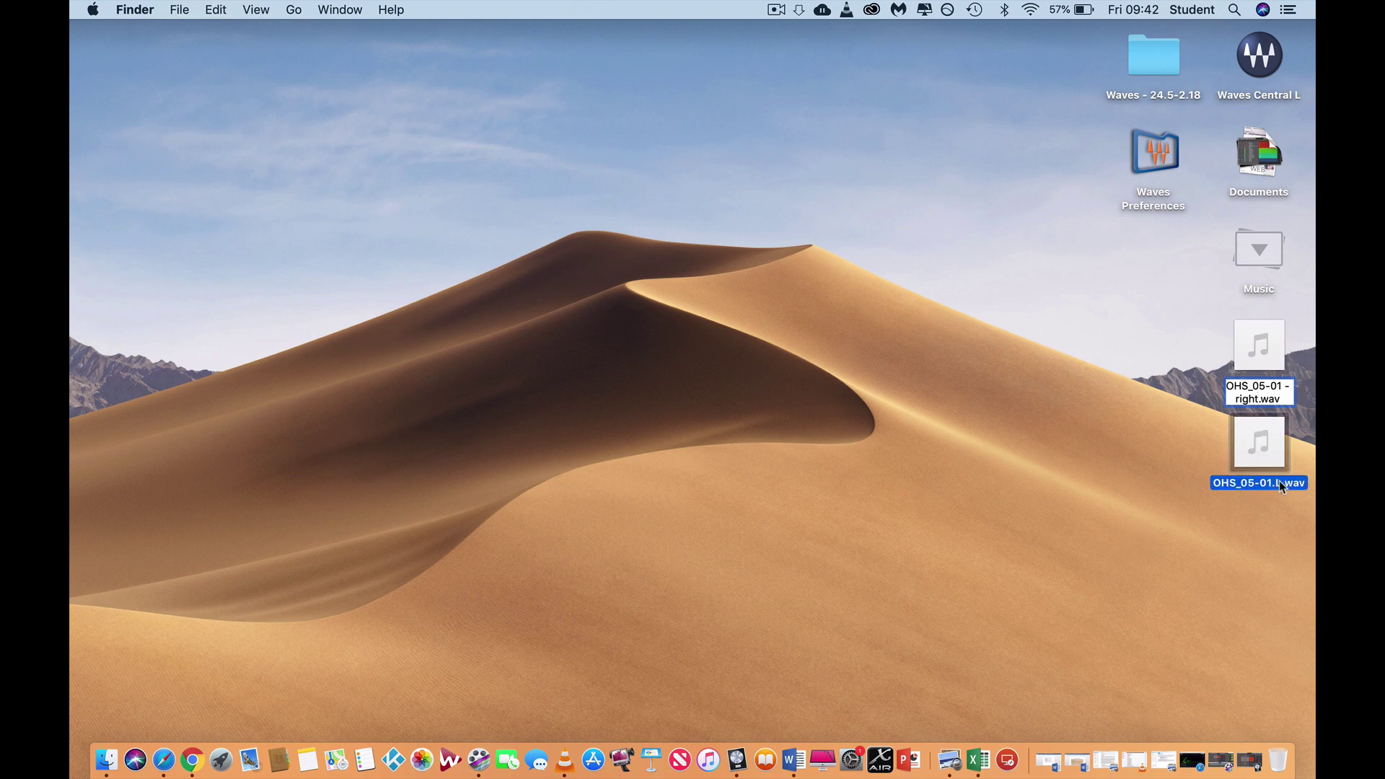
{"action": "left_click", "coordinate": [1279, 482]}
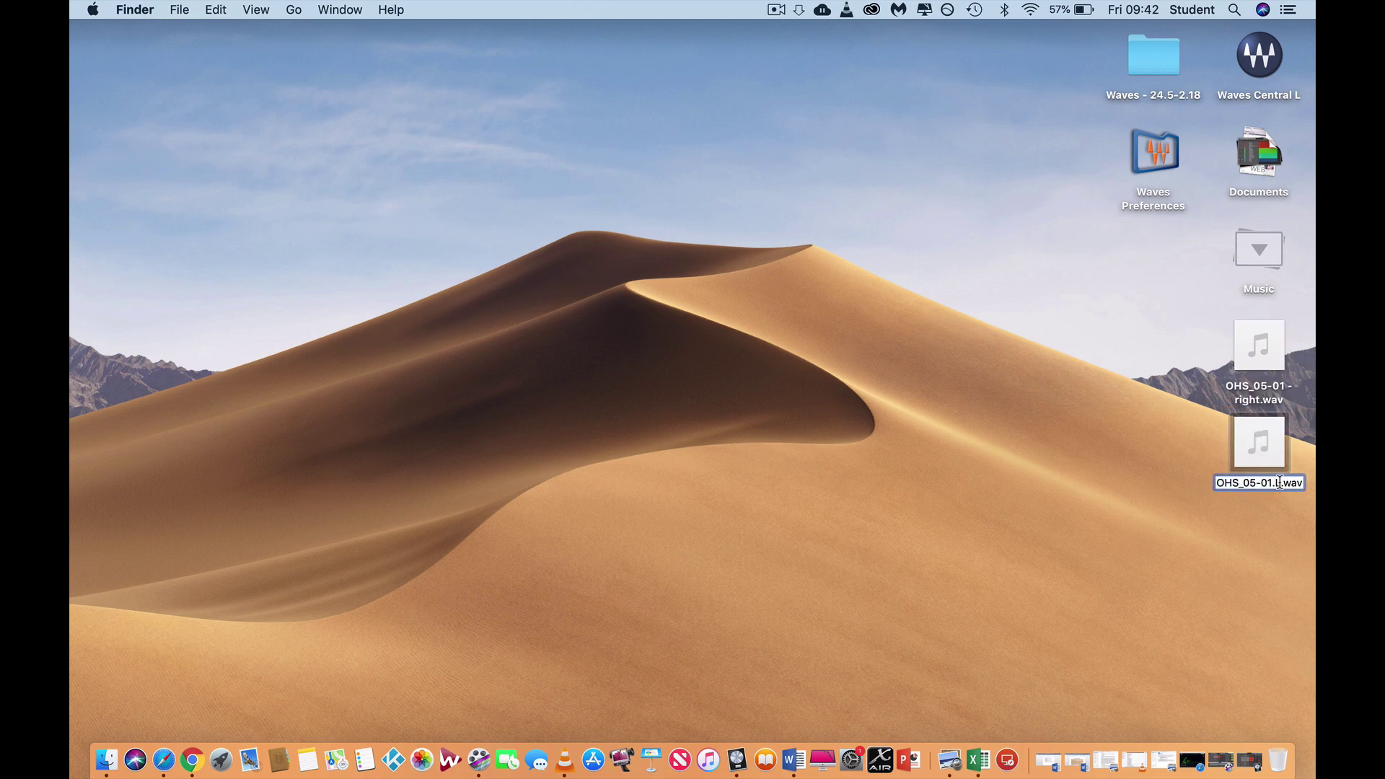
{"action": "key", "text": "BackSpace"}
{"action": "key", "text": "BackSpace"}
{"action": "type", "text": "- left"}
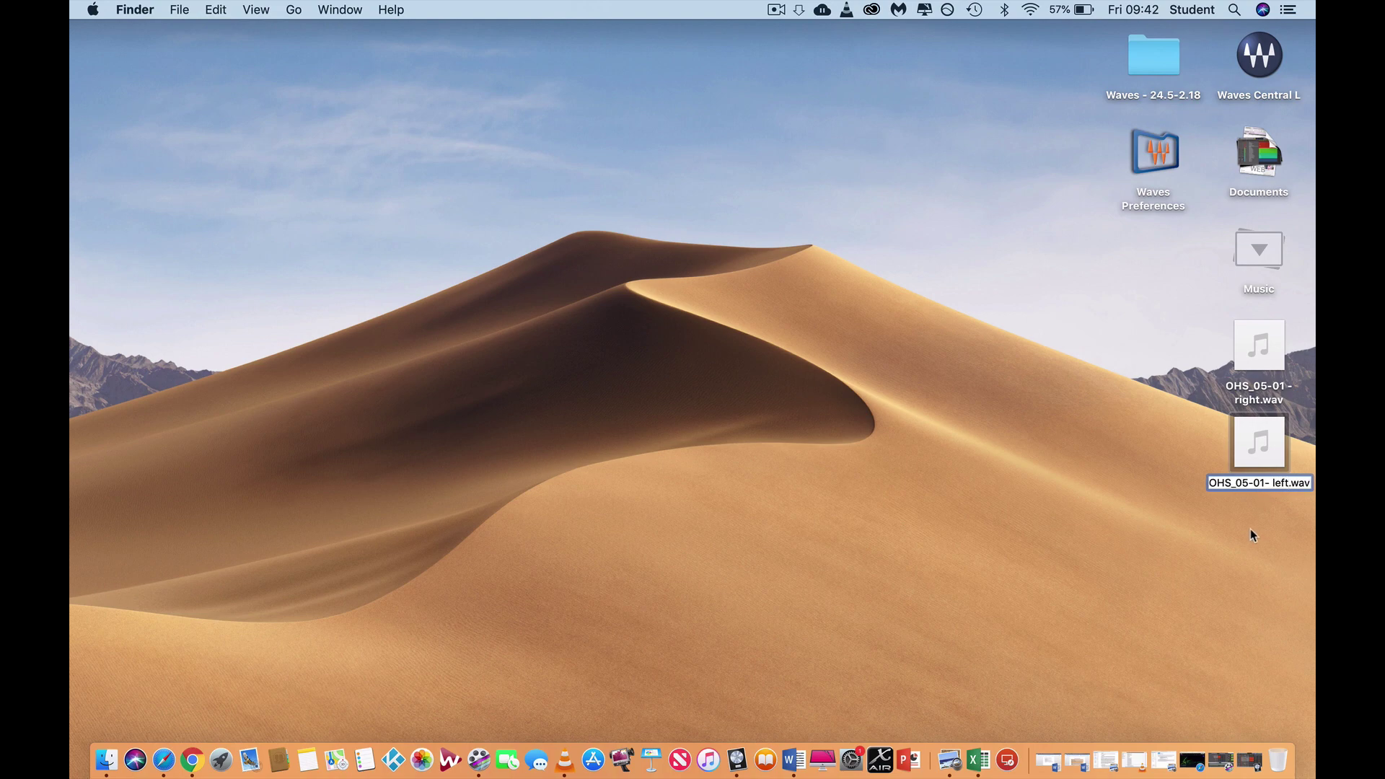
{"action": "left_click", "coordinate": [1275, 485]}
{"action": "key", "text": "BackSpace"}
{"action": "key", "text": "BackSpace"}
{"action": "type", "text": "l"}
{"action": "left_click", "coordinate": [1240, 522]}
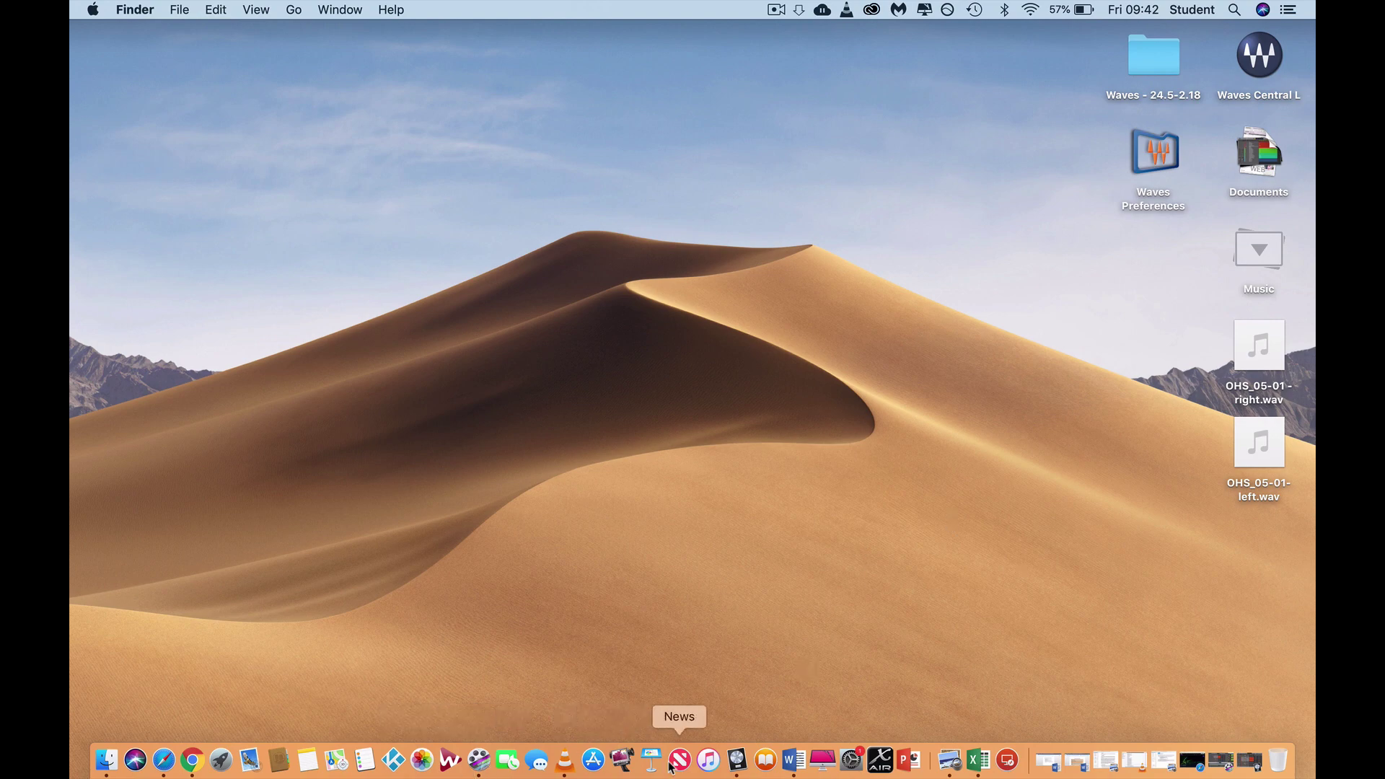
Step: Return to Logic Pro X and add OHS_05-01 - right.wav and OHS_05-01-left.wav from the Desktop to the project audio
{"action": "left_click", "coordinate": [737, 760]}
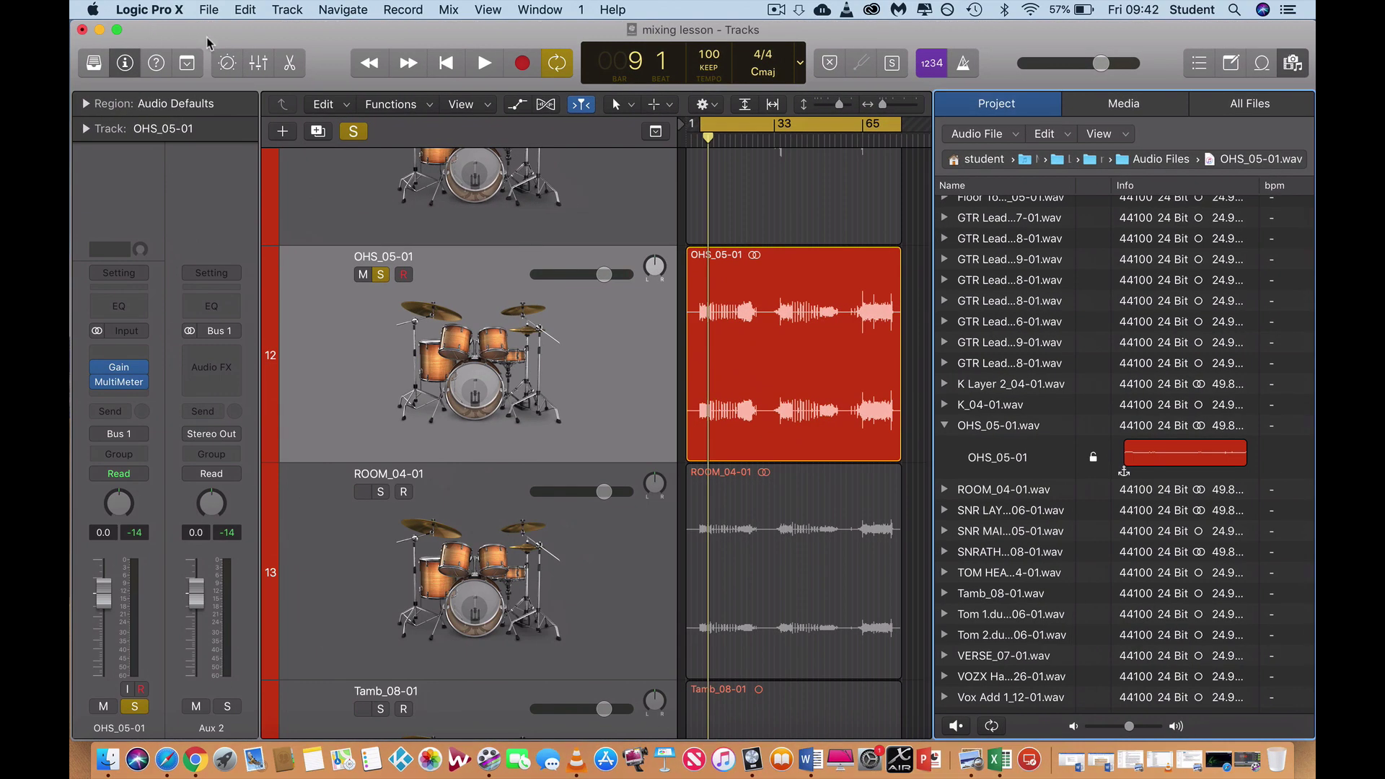
{"action": "left_click_drag", "start_coordinate": [207, 42], "coordinate": [43, 42]}
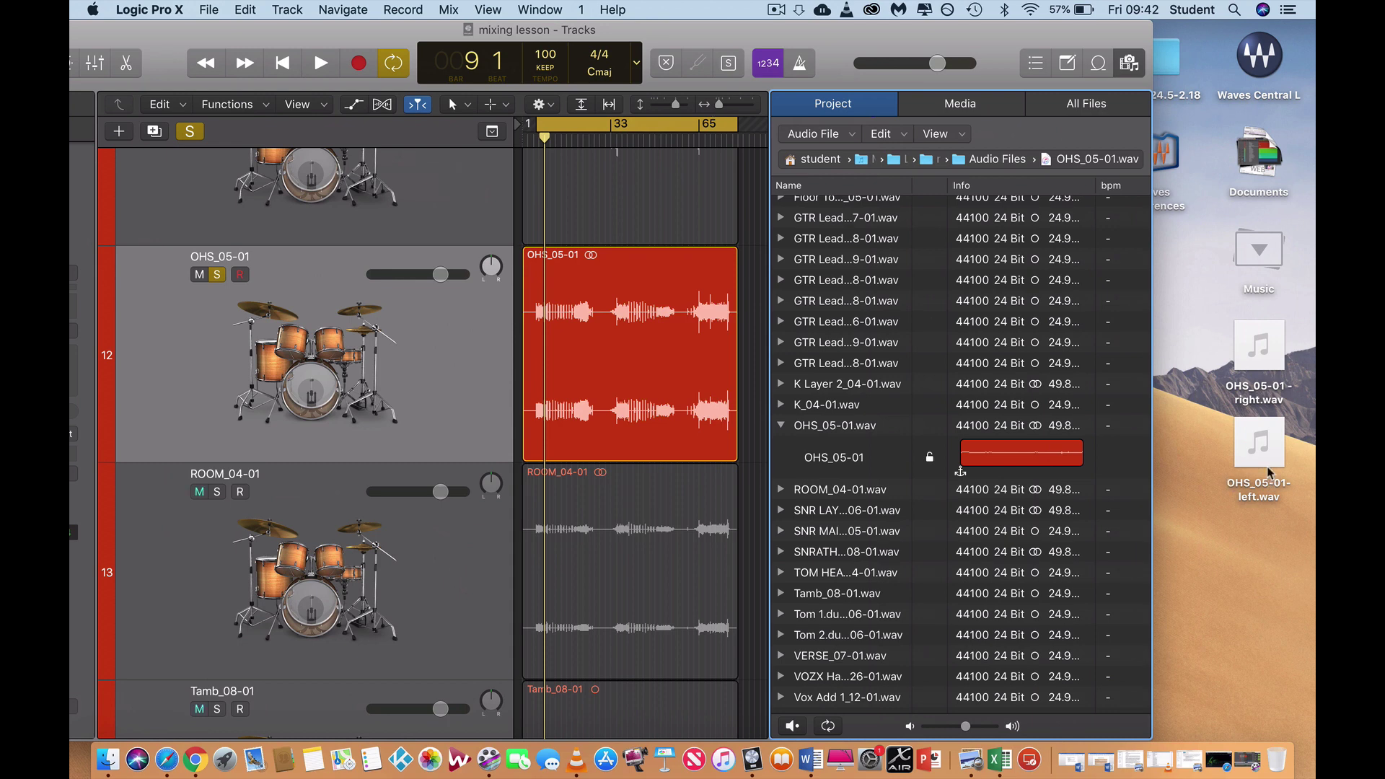
{"action": "left_click", "coordinate": [816, 141]}
{"action": "left_click", "coordinate": [828, 160]}
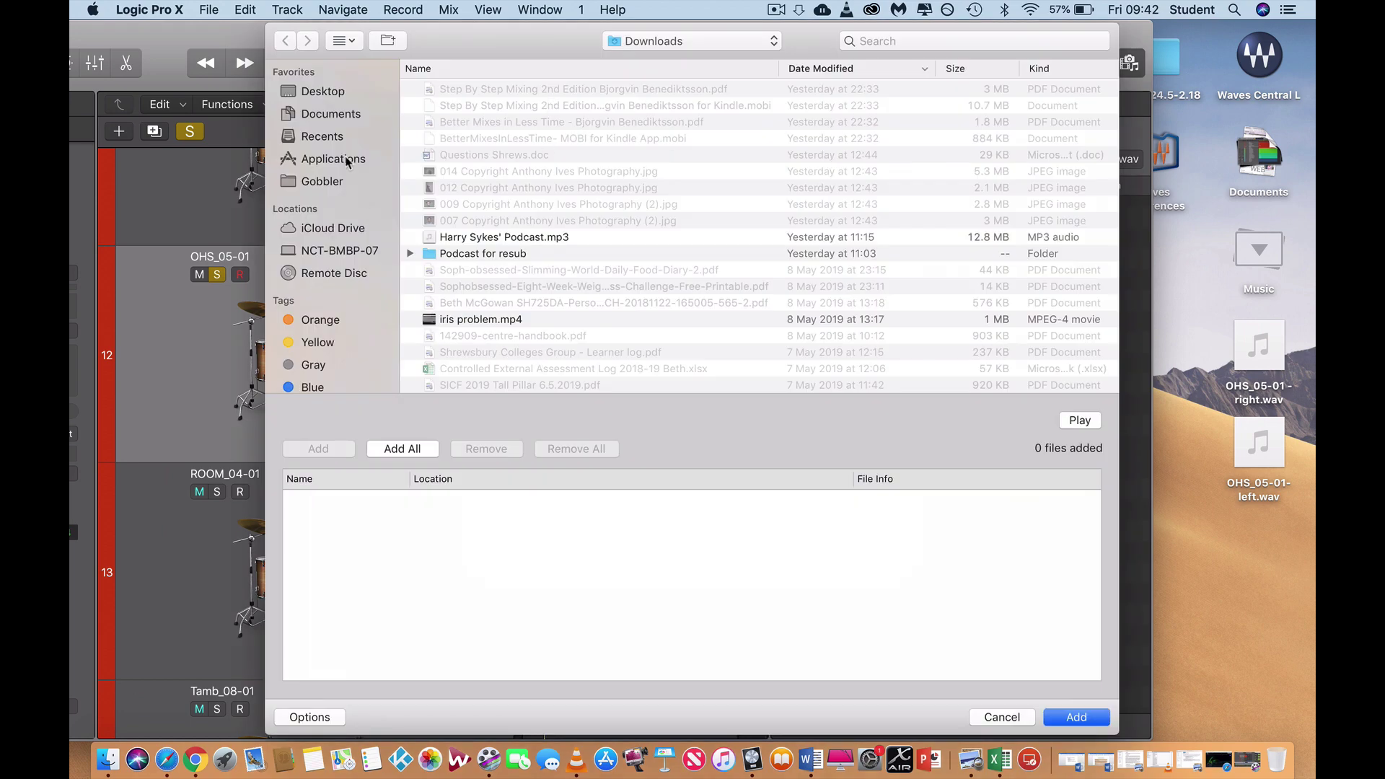
{"action": "left_click", "coordinate": [325, 94]}
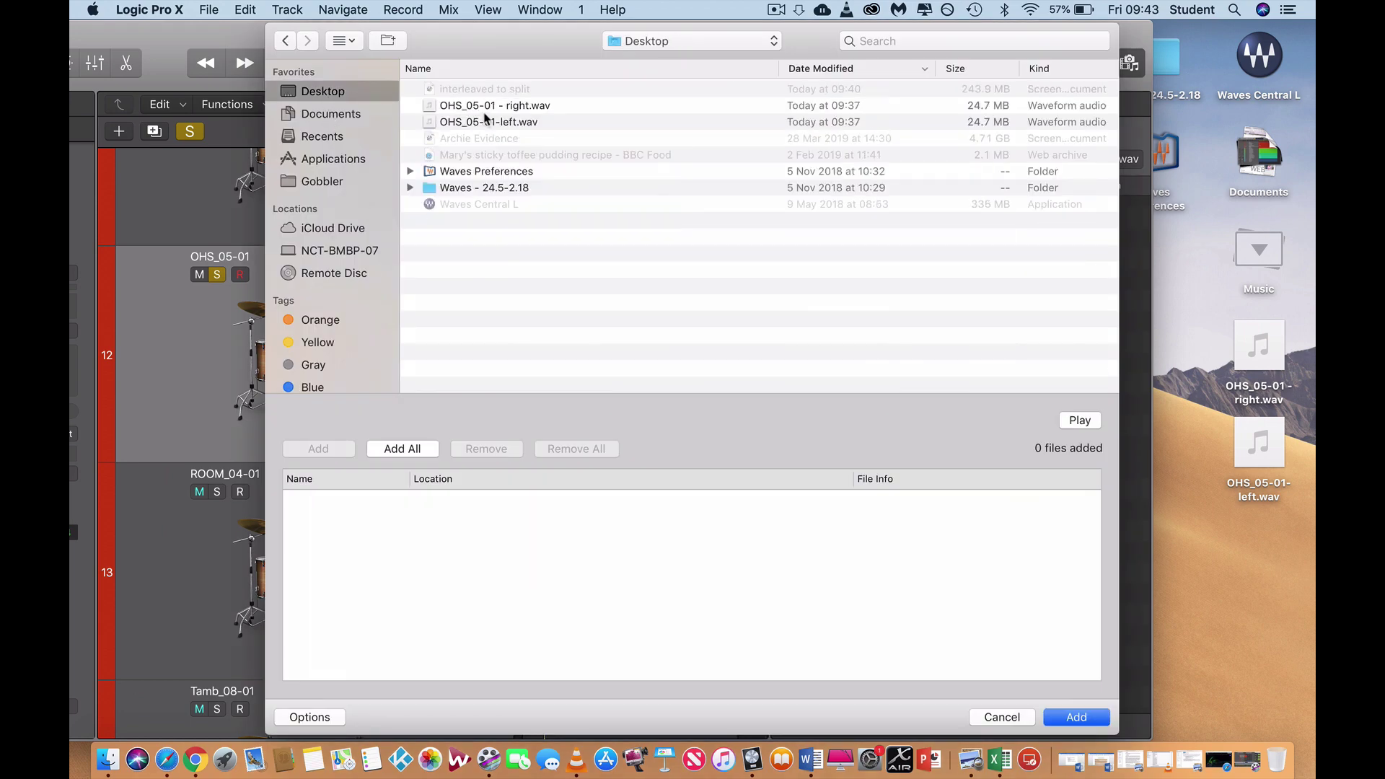
{"action": "left_click", "coordinate": [486, 107]}
{"action": "left_click", "coordinate": [487, 121], "text": "shift"}
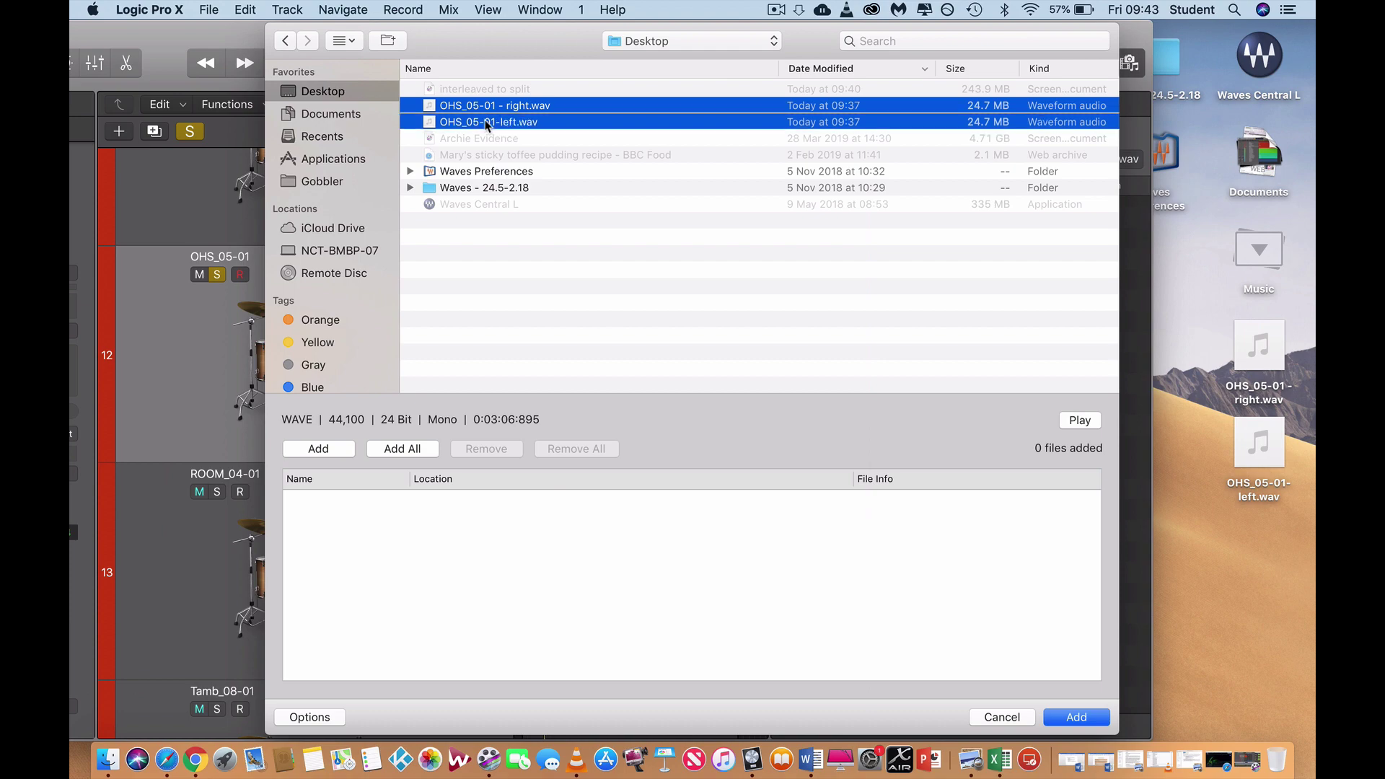
{"action": "left_click", "coordinate": [318, 448]}
{"action": "left_click", "coordinate": [1079, 721]}
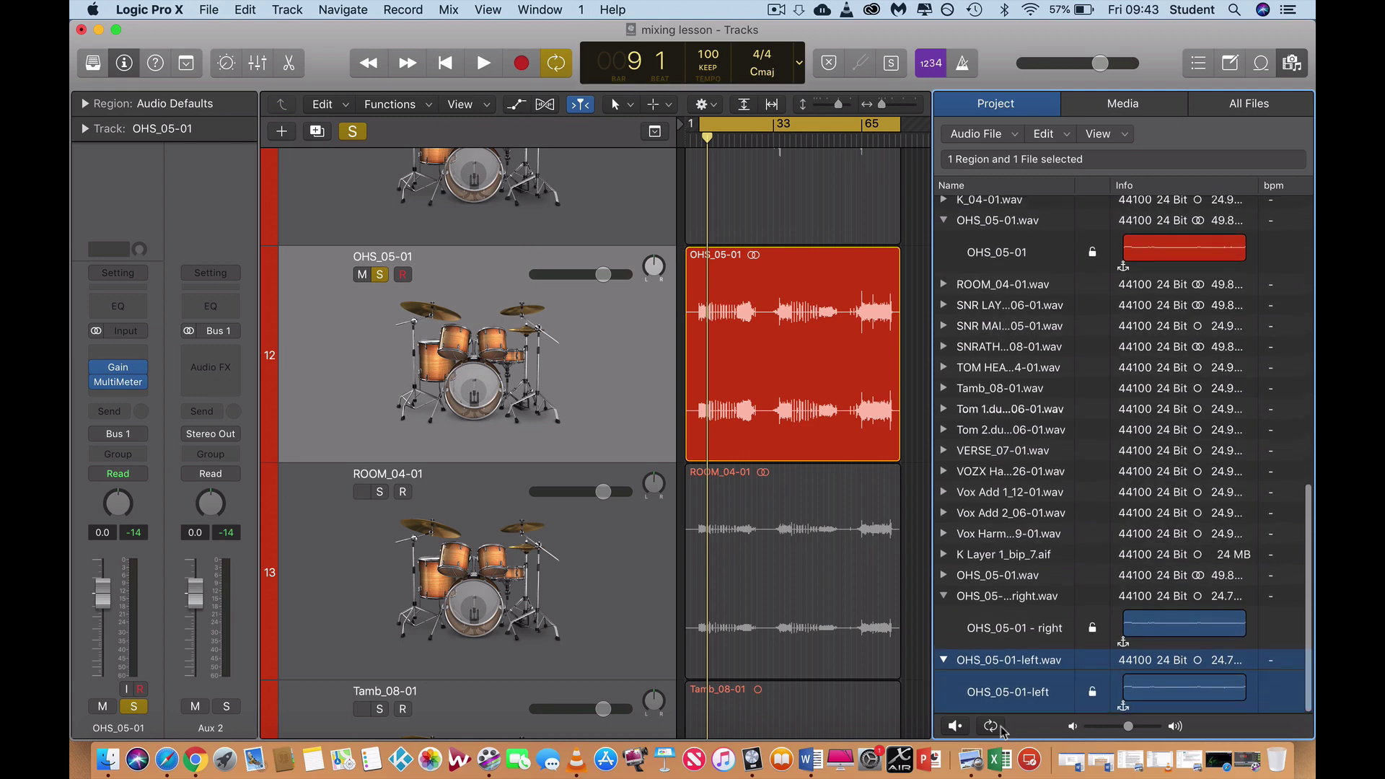
Step: Delete the stereo OHS_05-01 region from track 12 and duplicate the track with its settings
{"action": "left_click", "coordinate": [749, 282]}
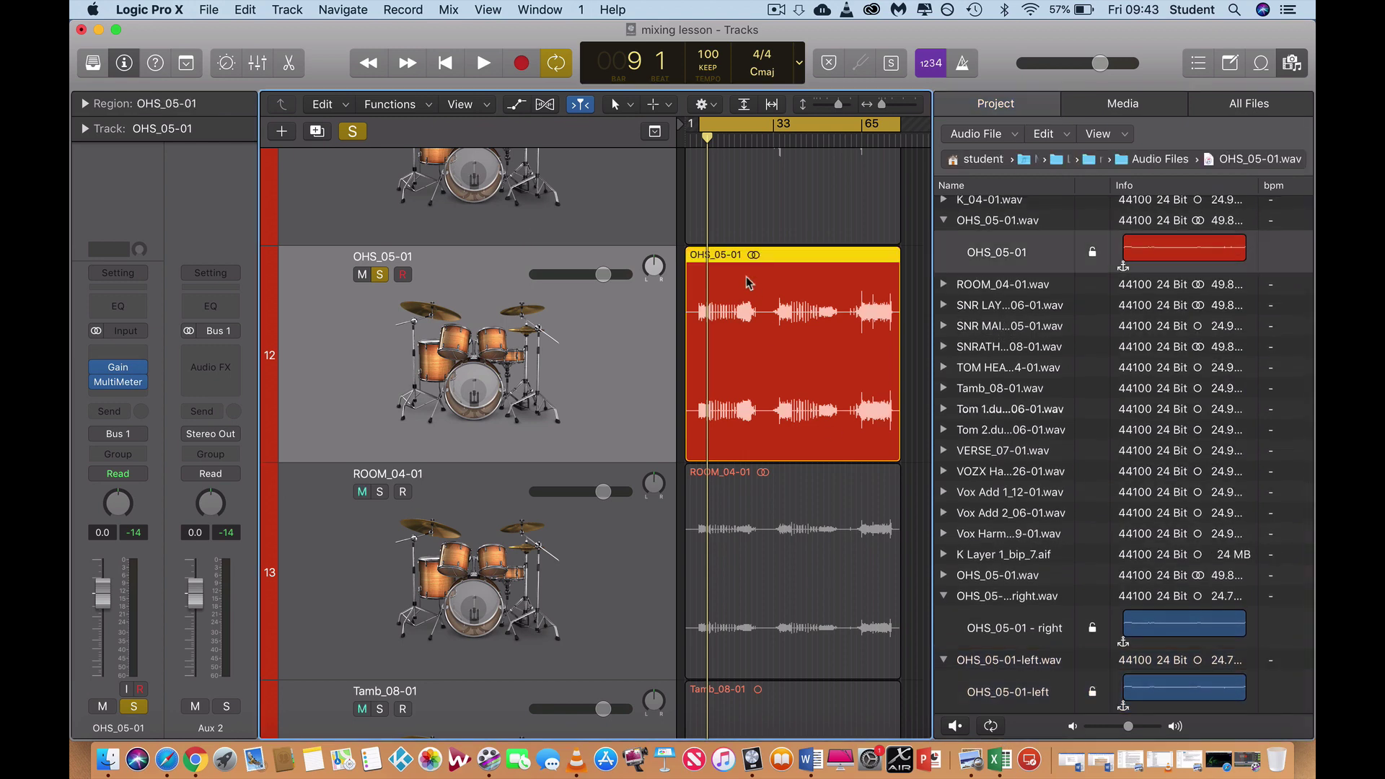
{"action": "key", "text": "Delete"}
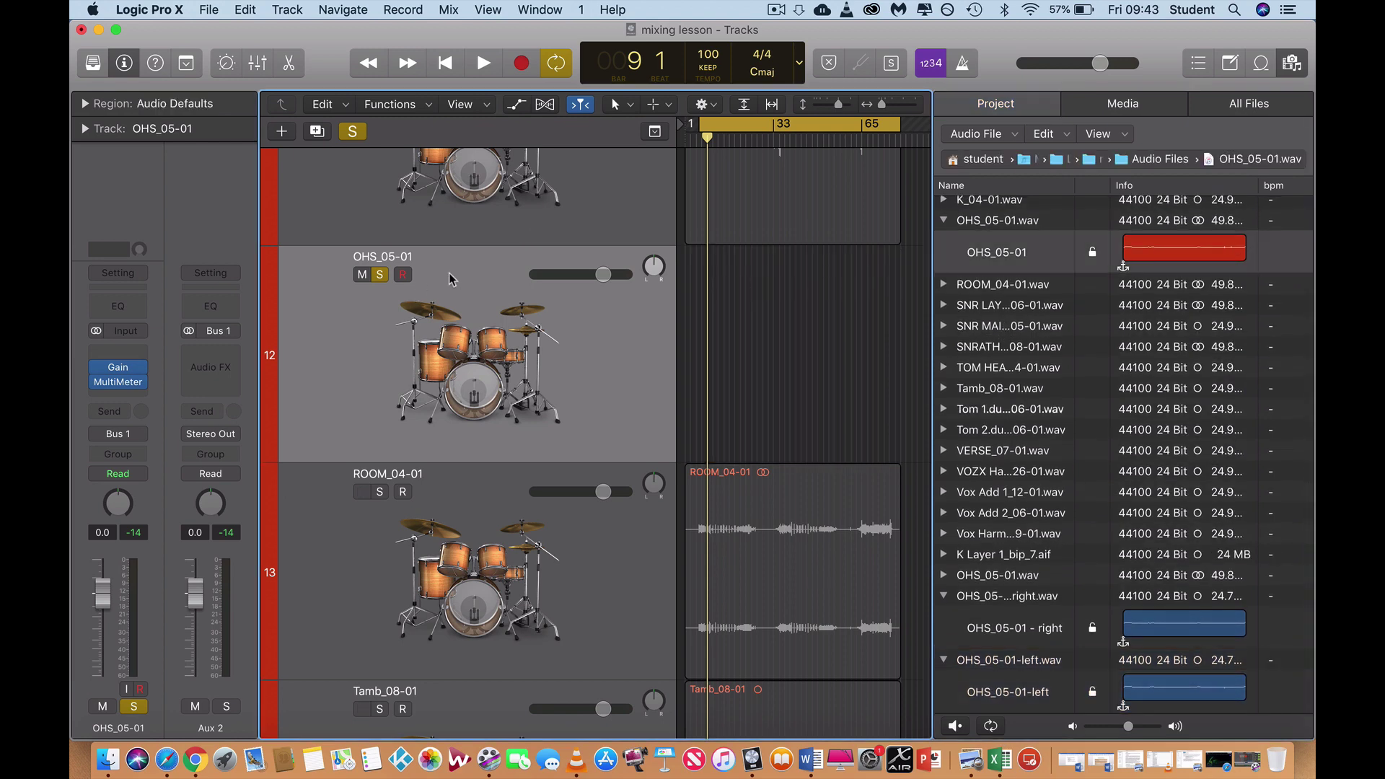
{"action": "left_click", "coordinate": [325, 132]}
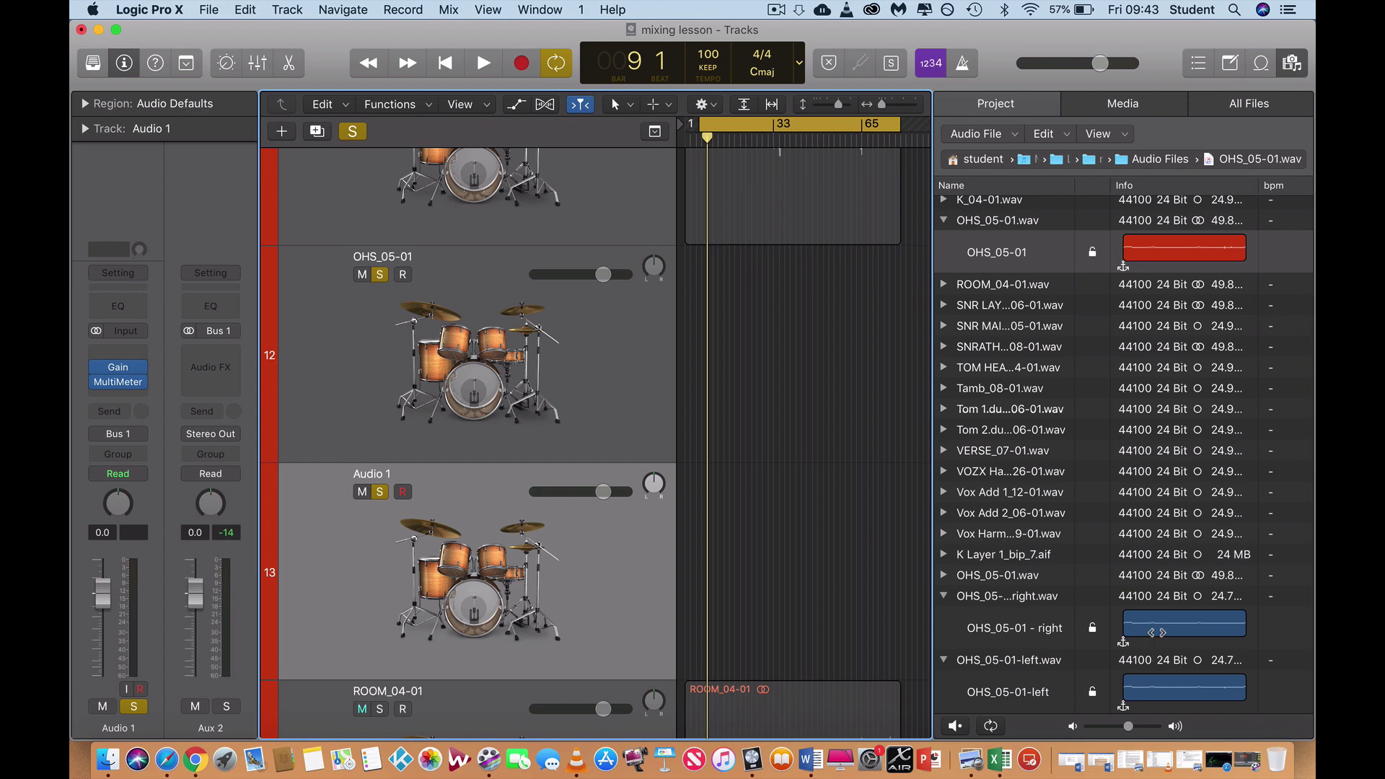
Step: Place the OHS_05-01 - right region on track 12 and OHS_05-01-left on the duplicated track, both starting near bar 1
{"action": "left_click", "coordinate": [1158, 633]}
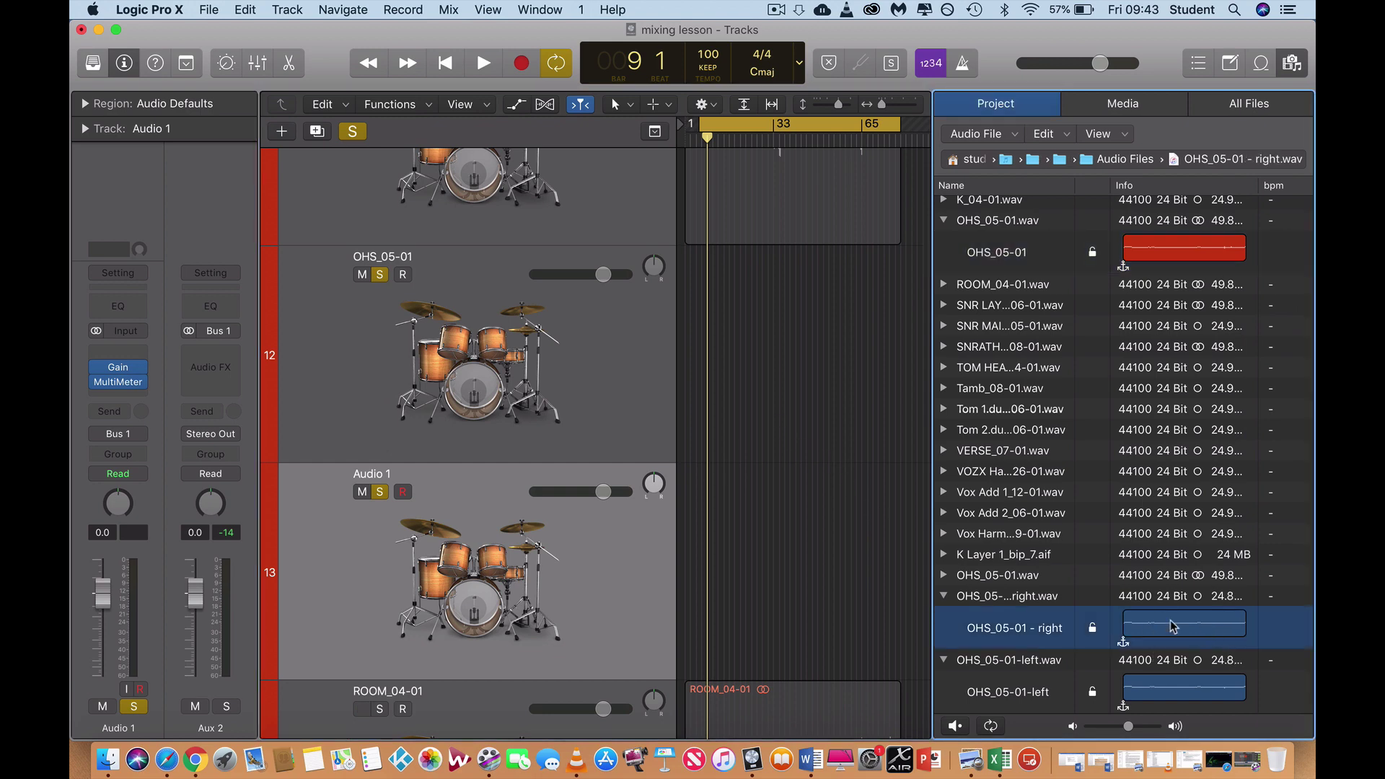
{"action": "left_click_drag", "start_coordinate": [1172, 626], "coordinate": [698, 326]}
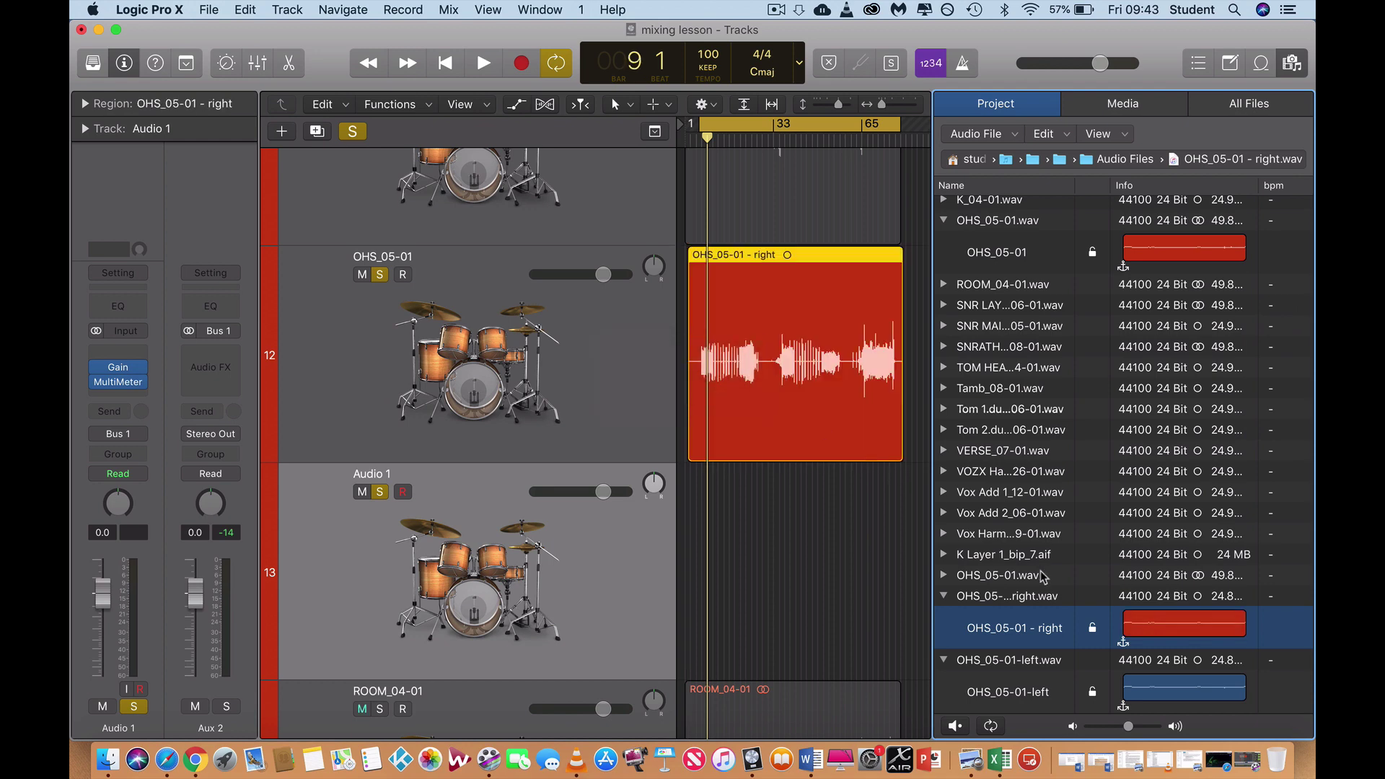
{"action": "left_click", "coordinate": [1089, 684]}
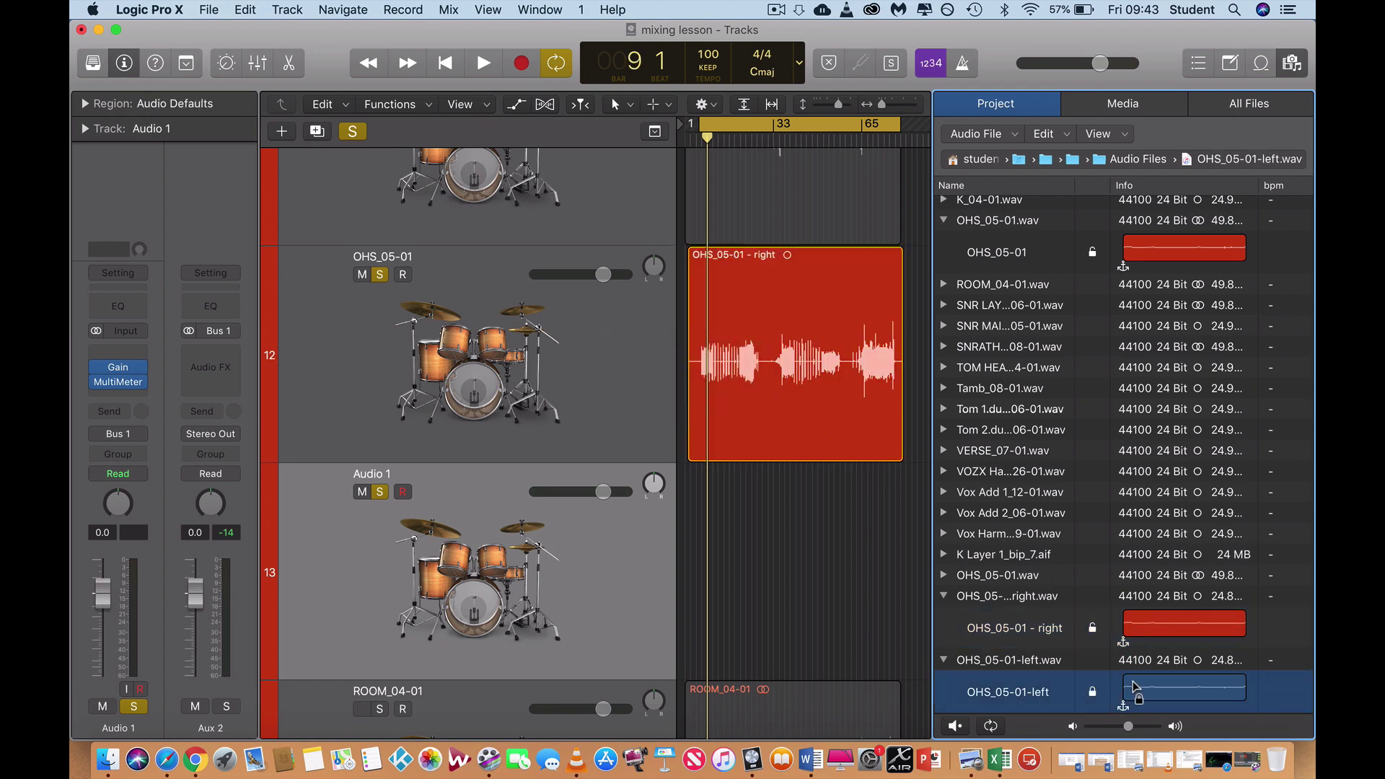
{"action": "left_click_drag", "start_coordinate": [1134, 685], "coordinate": [691, 515]}
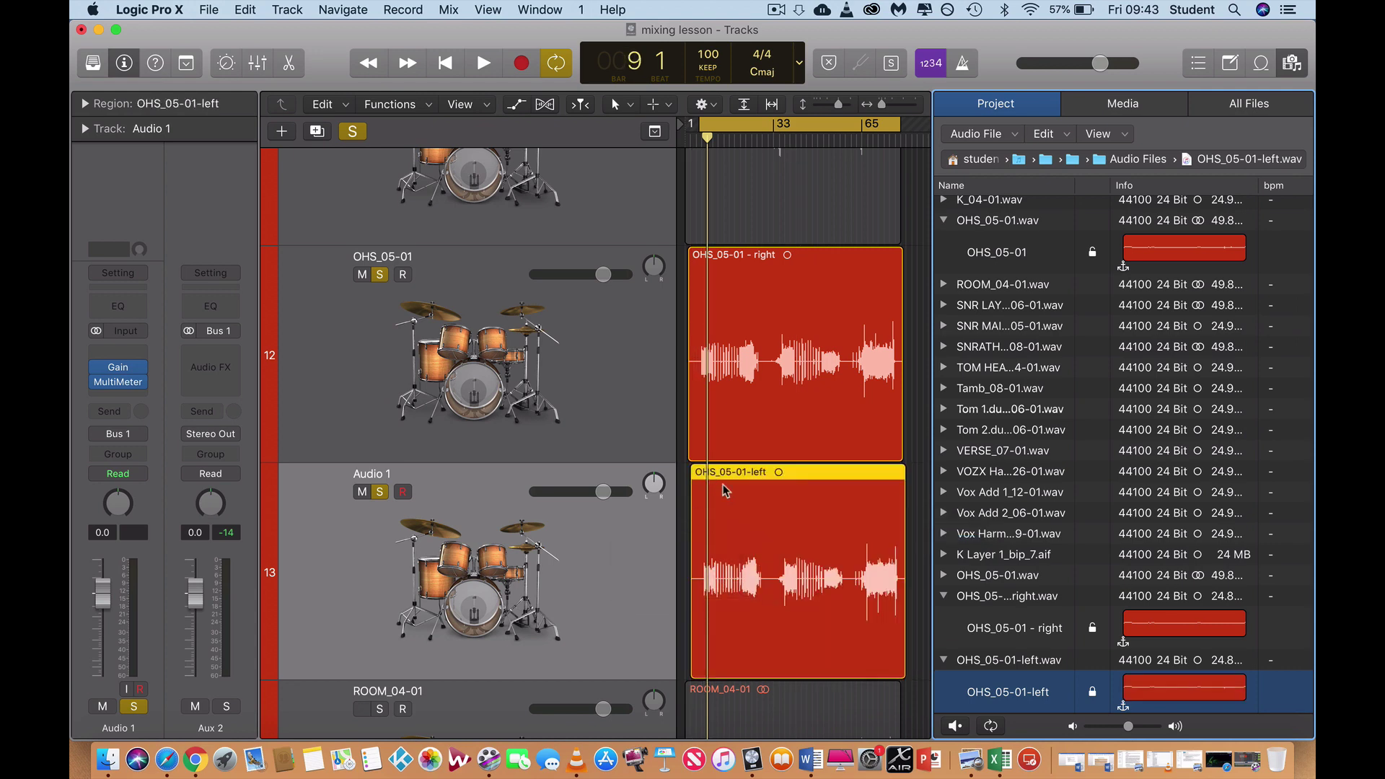
Step: Rename the track holding the left overhead as OHL and the one holding the right overhead as OHR
{"action": "left_click", "coordinate": [379, 478]}
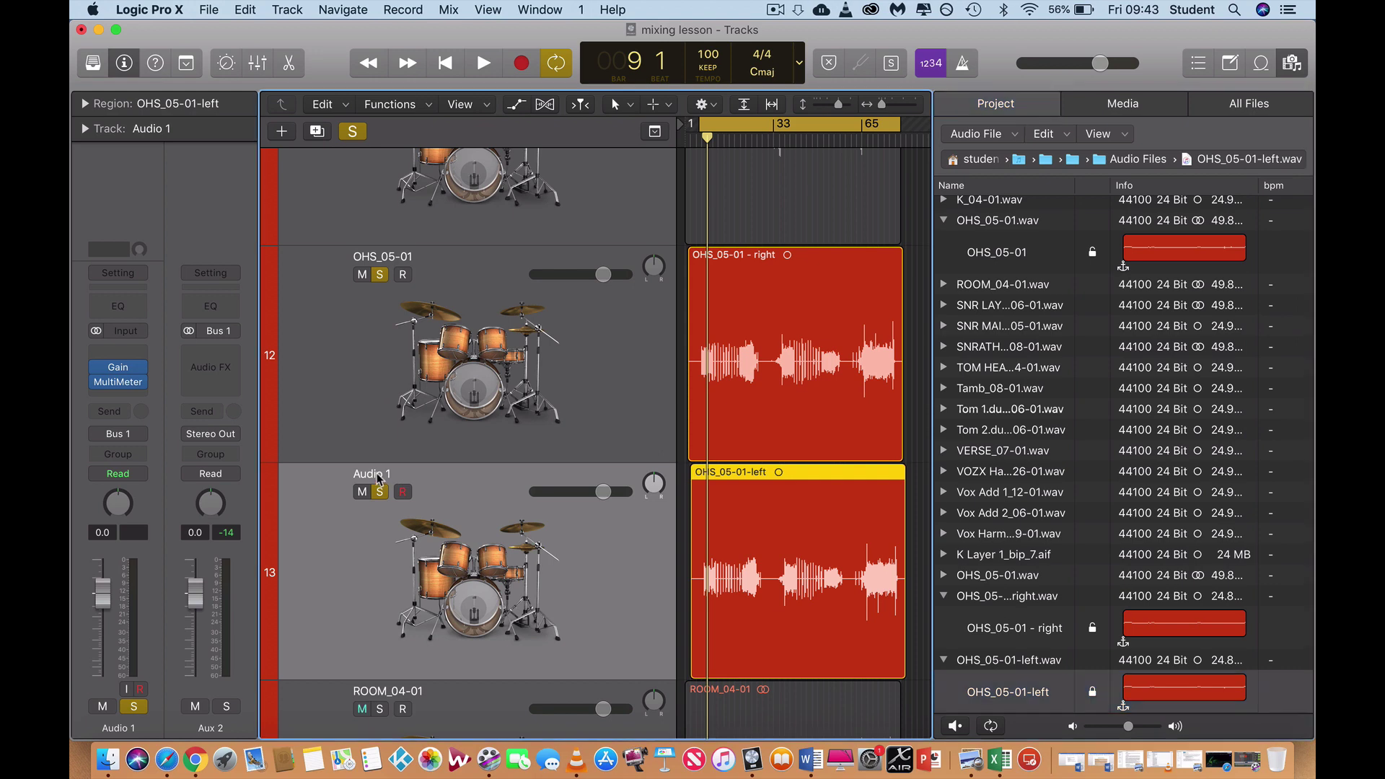
{"action": "double_click", "coordinate": [379, 476]}
{"action": "type", "text": "O"}
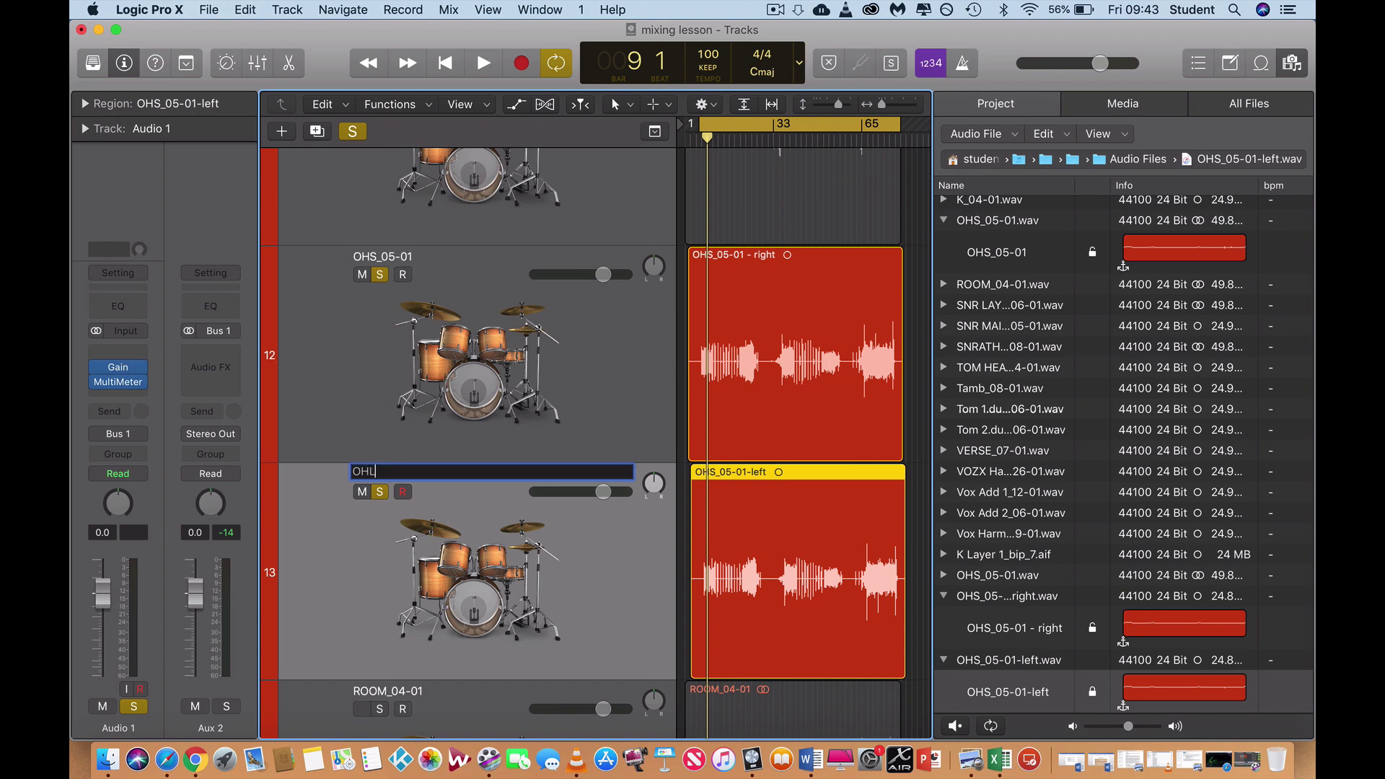
{"action": "type", "text": "HL"}
{"action": "left_click", "coordinate": [385, 257]}
{"action": "double_click", "coordinate": [384, 257]}
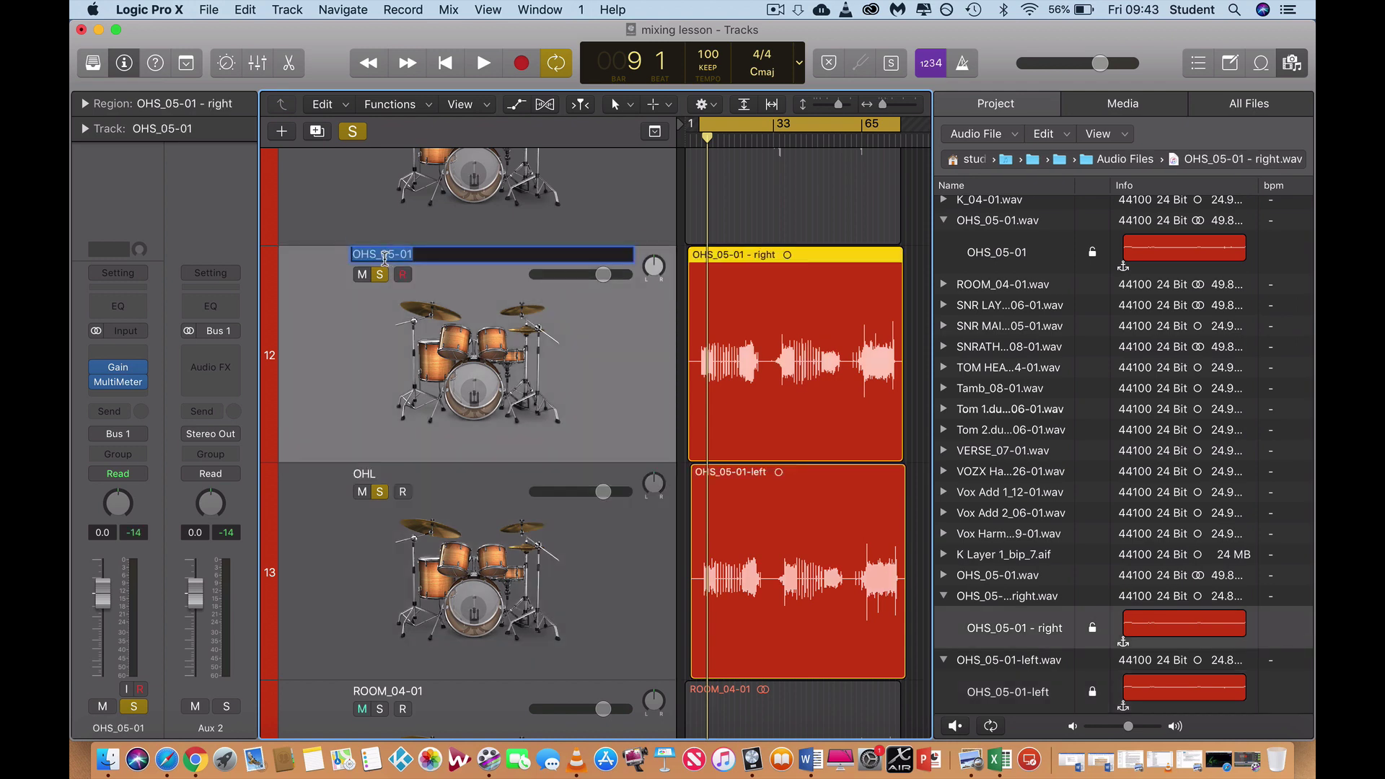
{"action": "type", "text": "OHR"}
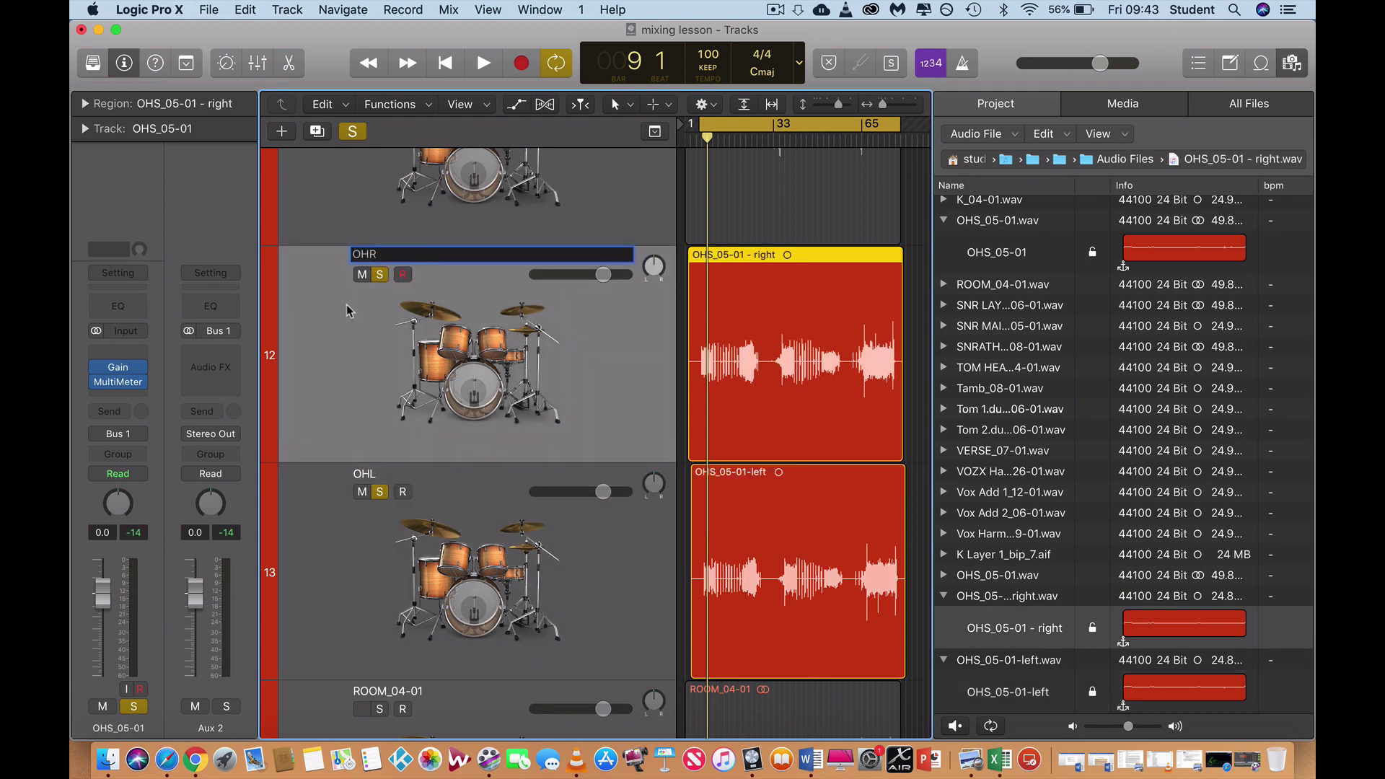
Step: Hide the project audio browser and set the OHL and OHR channel strips to mono input format
{"action": "key", "text": "Return"}
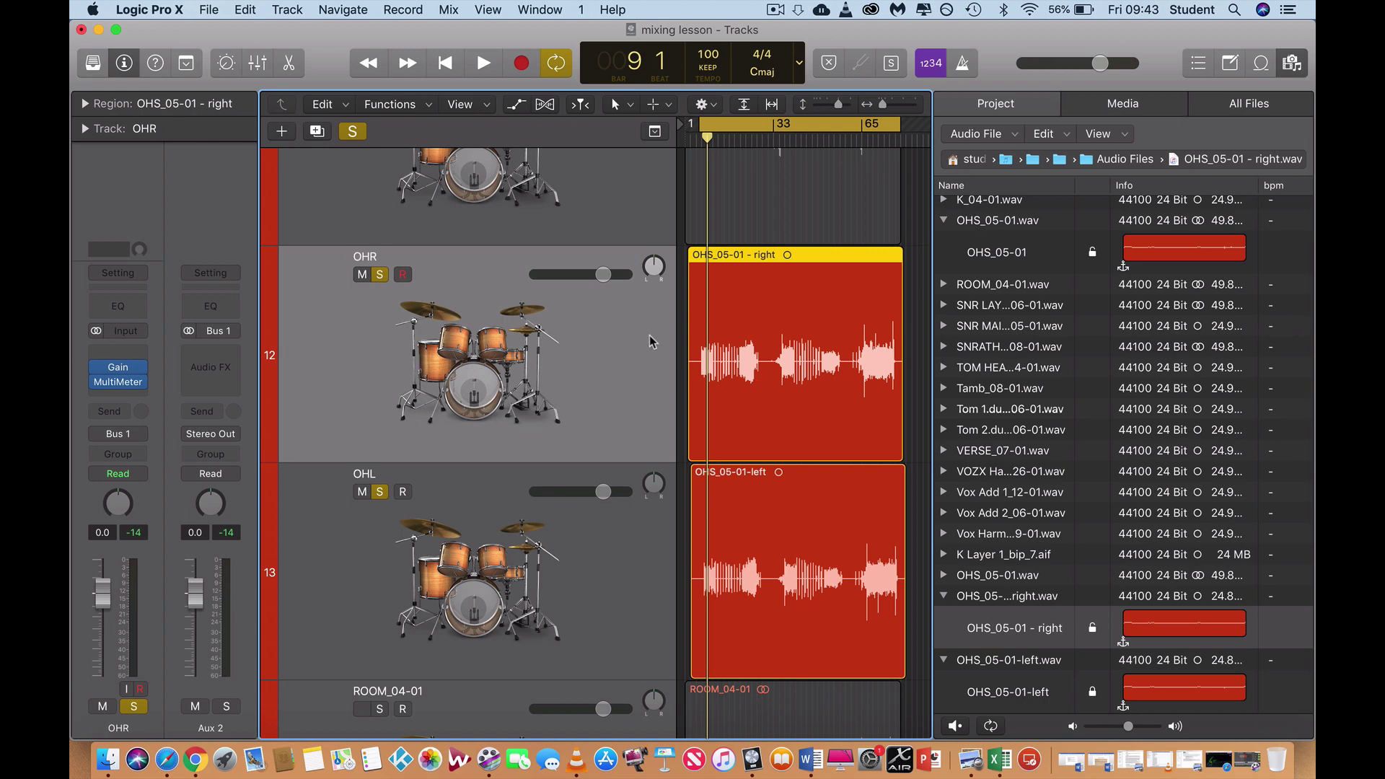
{"action": "left_click", "coordinate": [1295, 69]}
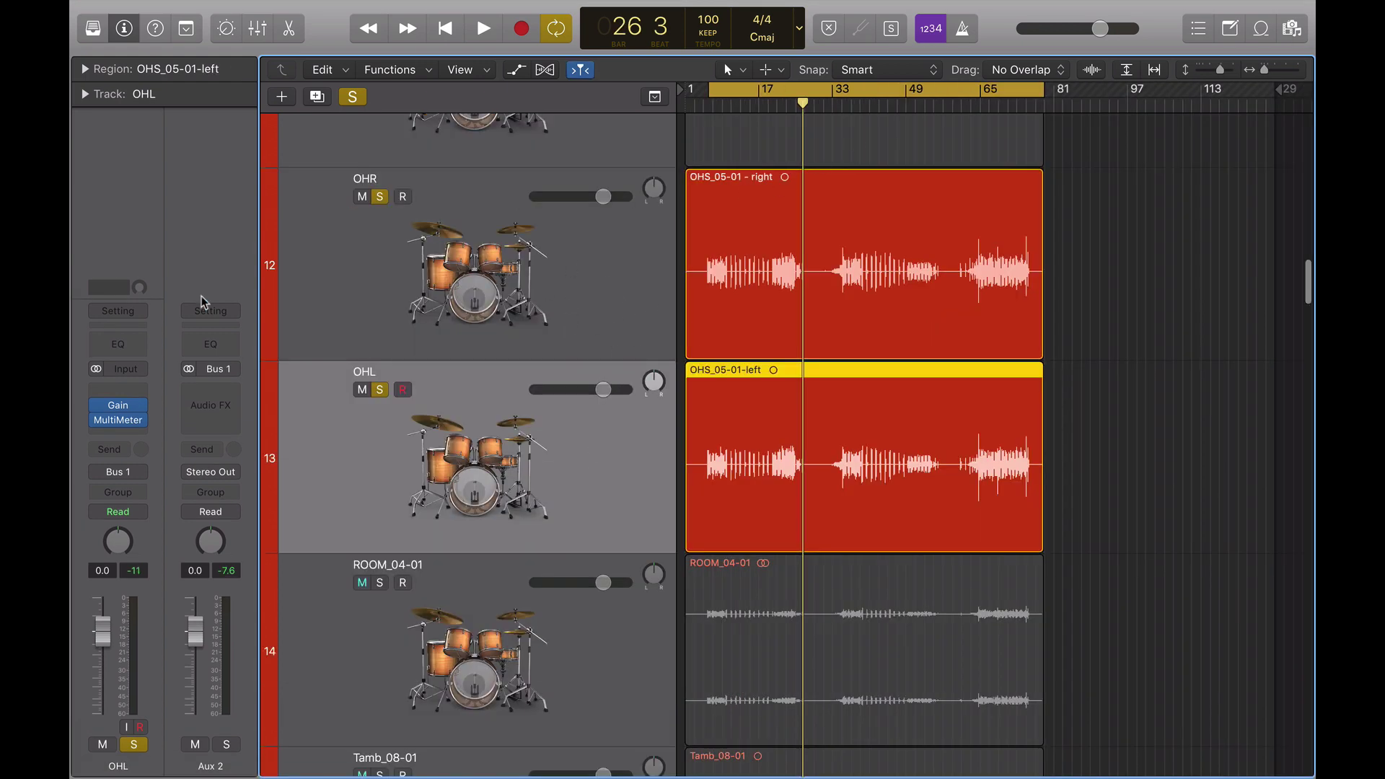
{"action": "left_click", "coordinate": [96, 369]}
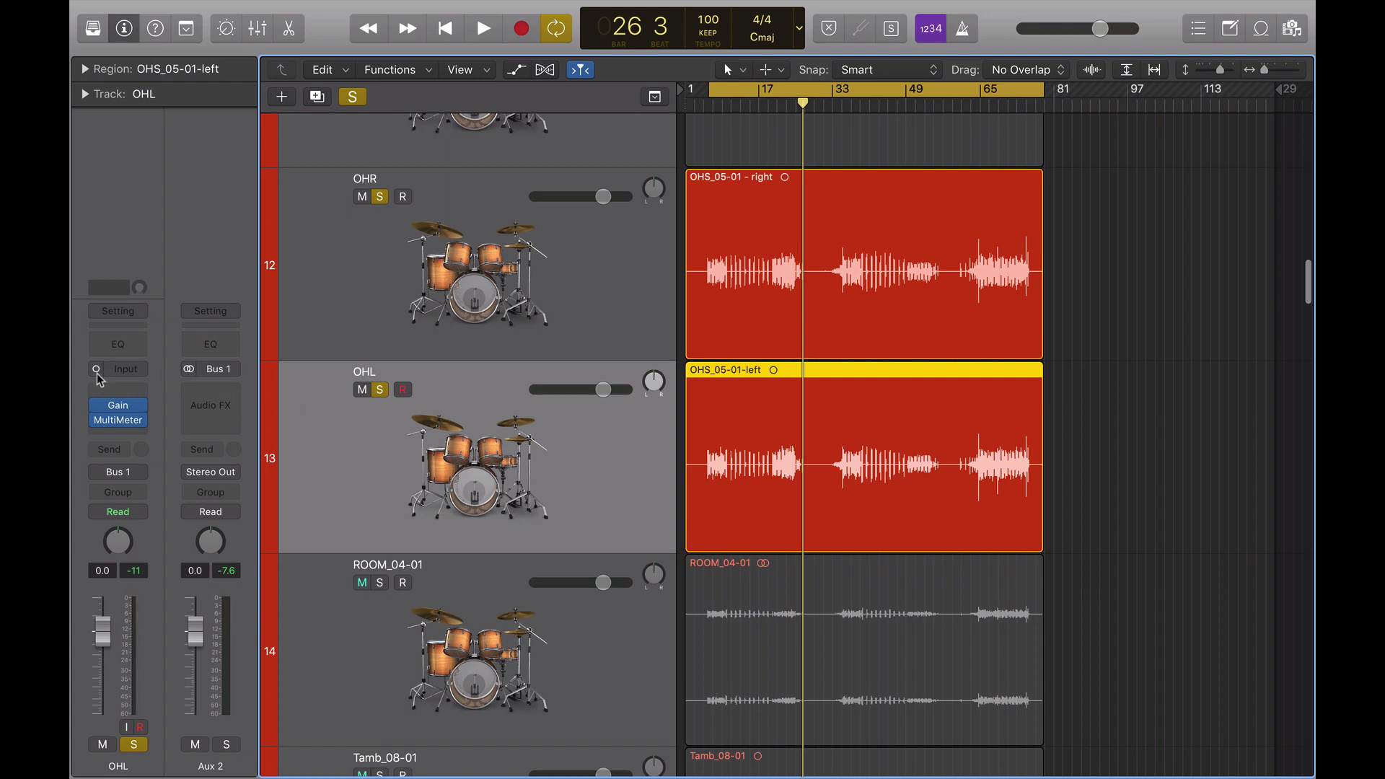
{"action": "left_click", "coordinate": [351, 320]}
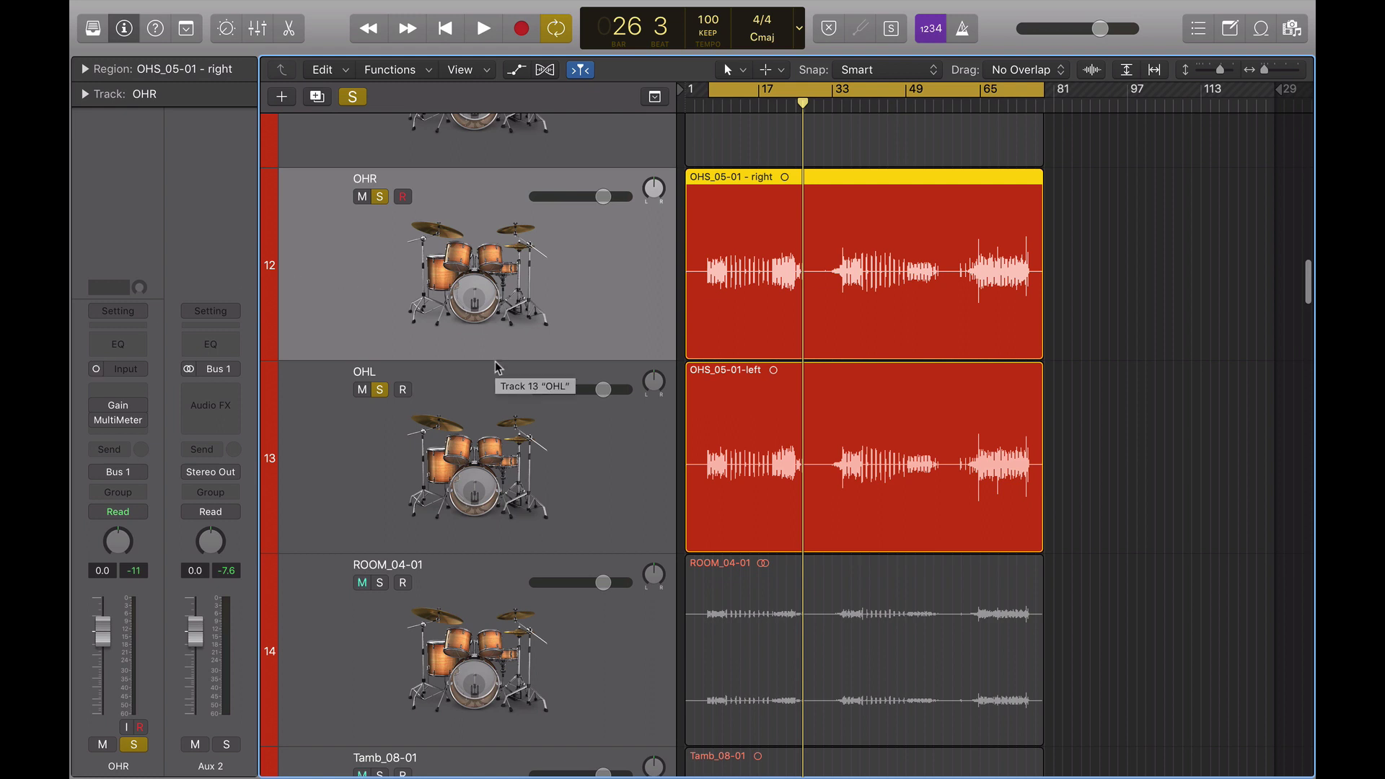
Step: Play the overheads from the cycle start and pan OHR right to +40 and OHL left to about -33
{"action": "key", "text": "space"}
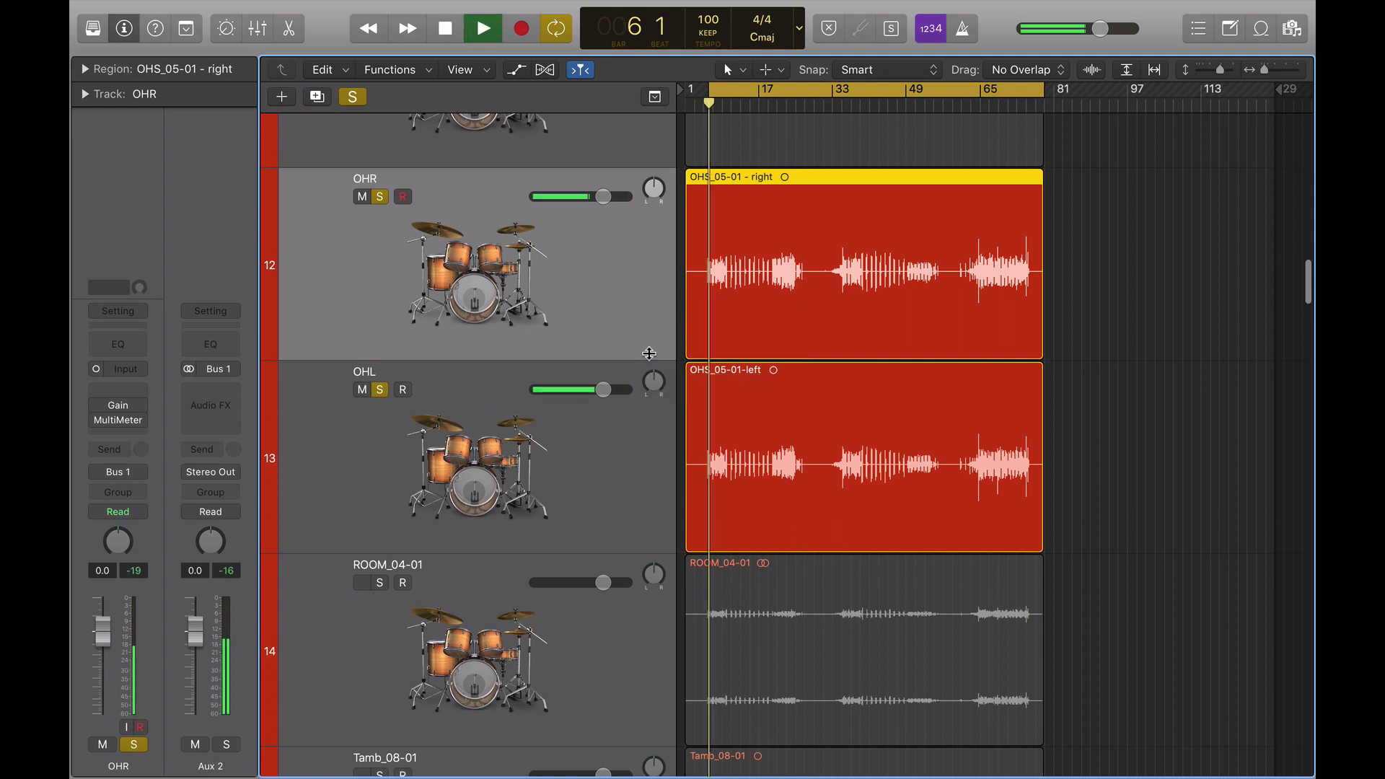
{"action": "left_click_drag", "start_coordinate": [654, 189], "coordinate": [654, 162]}
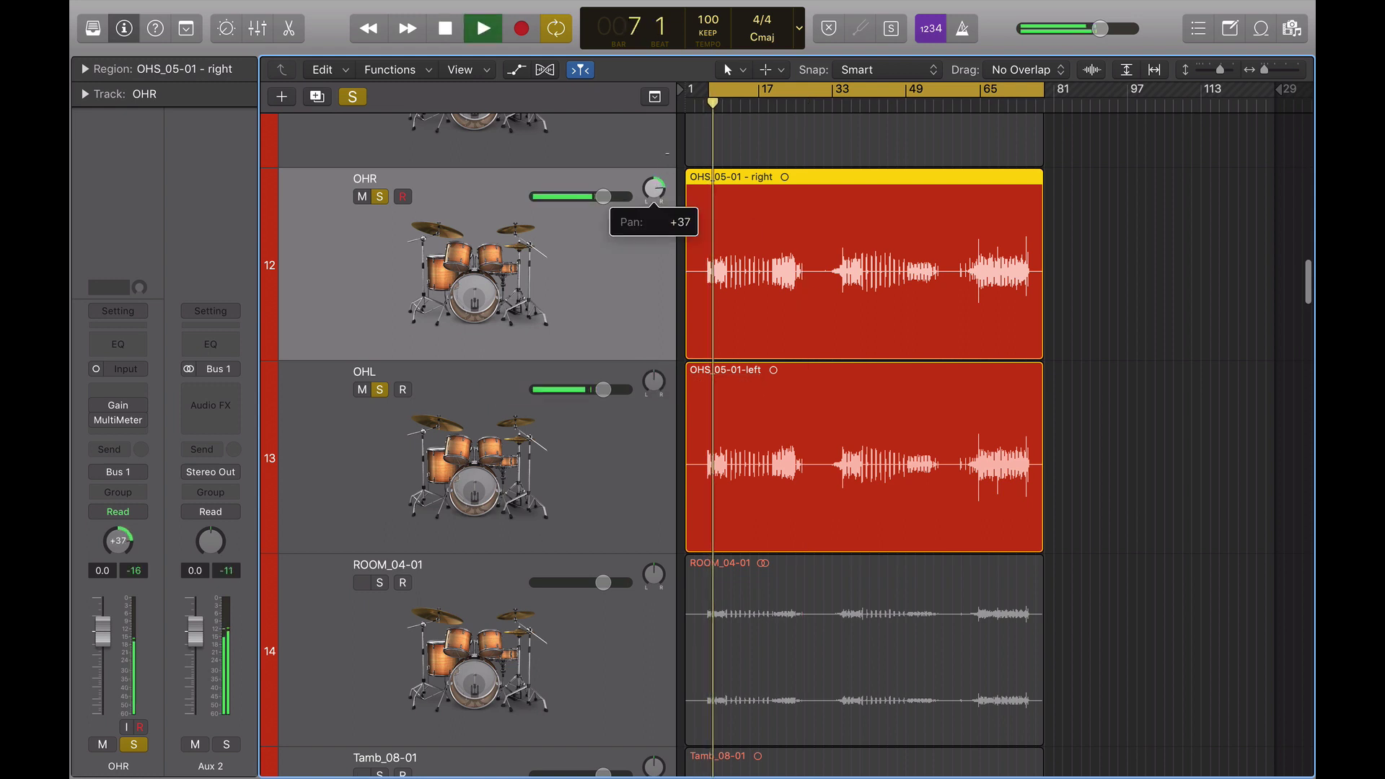
{"action": "left_click_drag", "start_coordinate": [654, 381], "coordinate": [653, 406]}
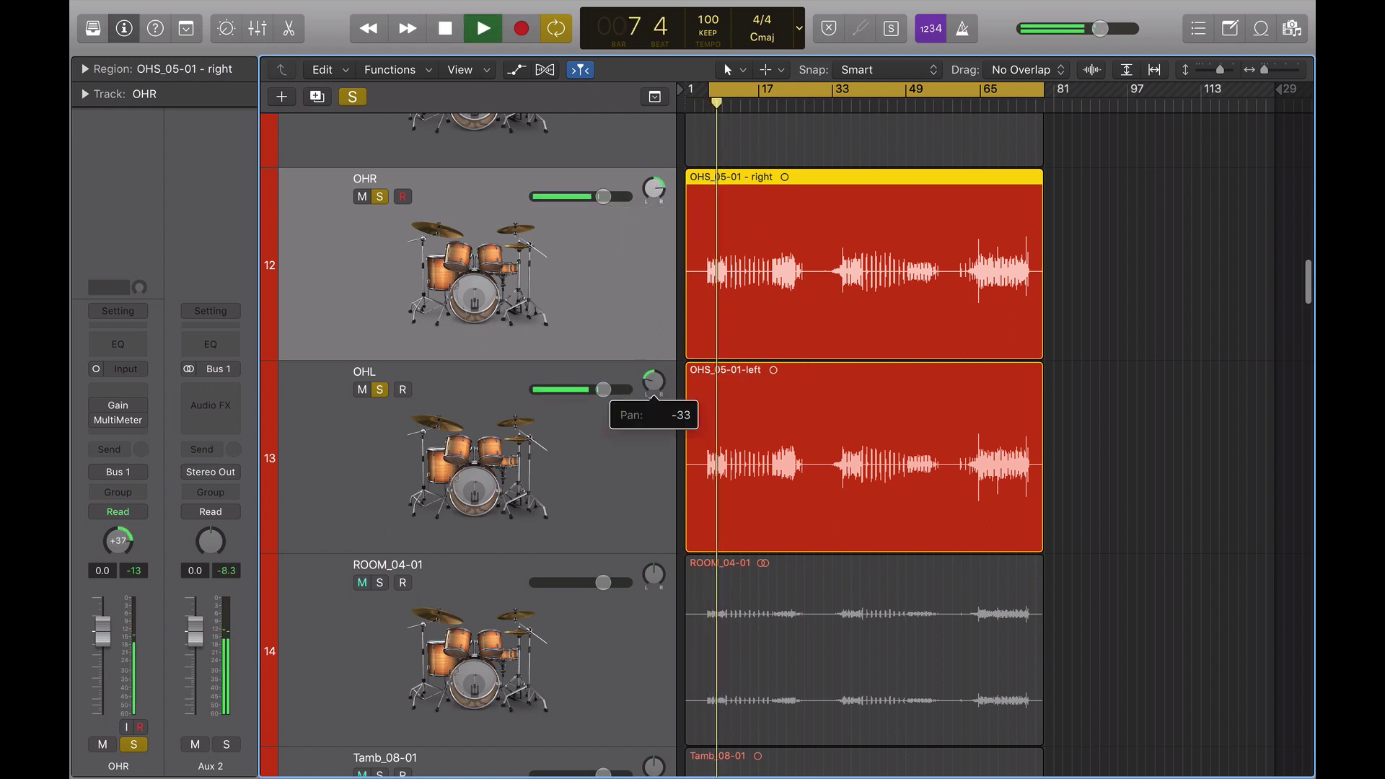
{"action": "left_click_drag", "start_coordinate": [653, 189], "coordinate": [654, 186]}
{"action": "key", "text": "space"}
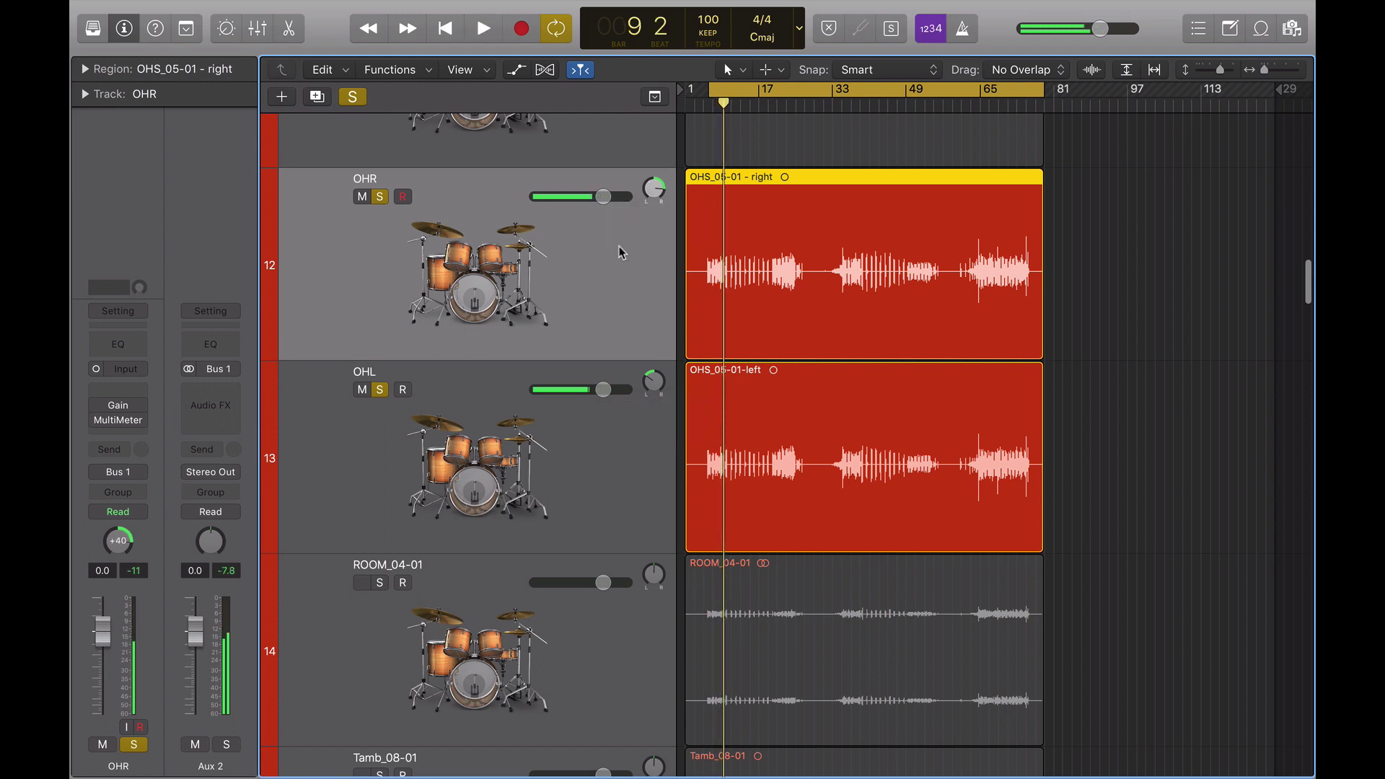